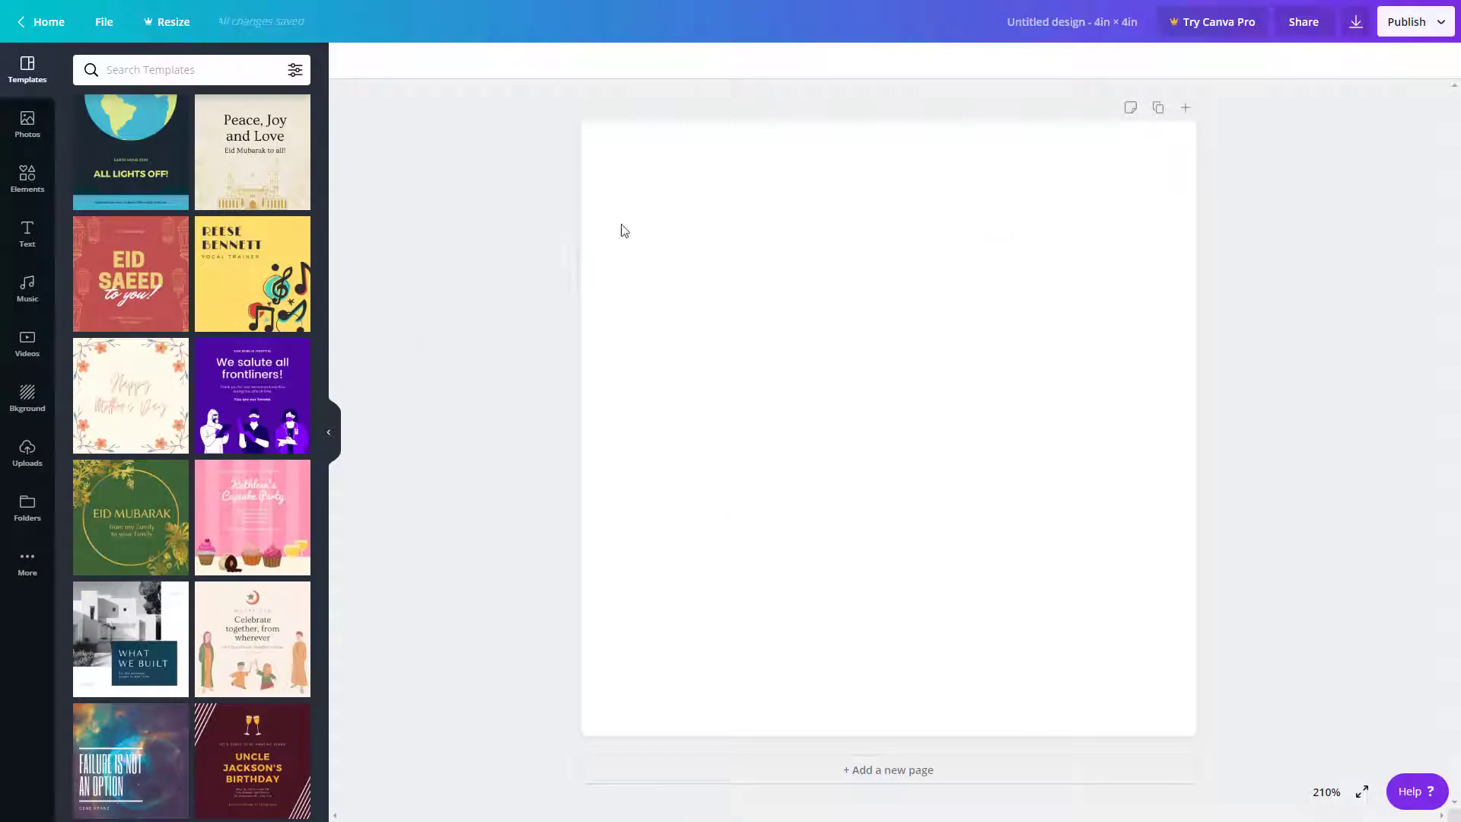
- Open the Elements library to browse grids, shapes and frames for the 4in × 4in design
{"action": "left_click", "coordinate": [28, 182]}
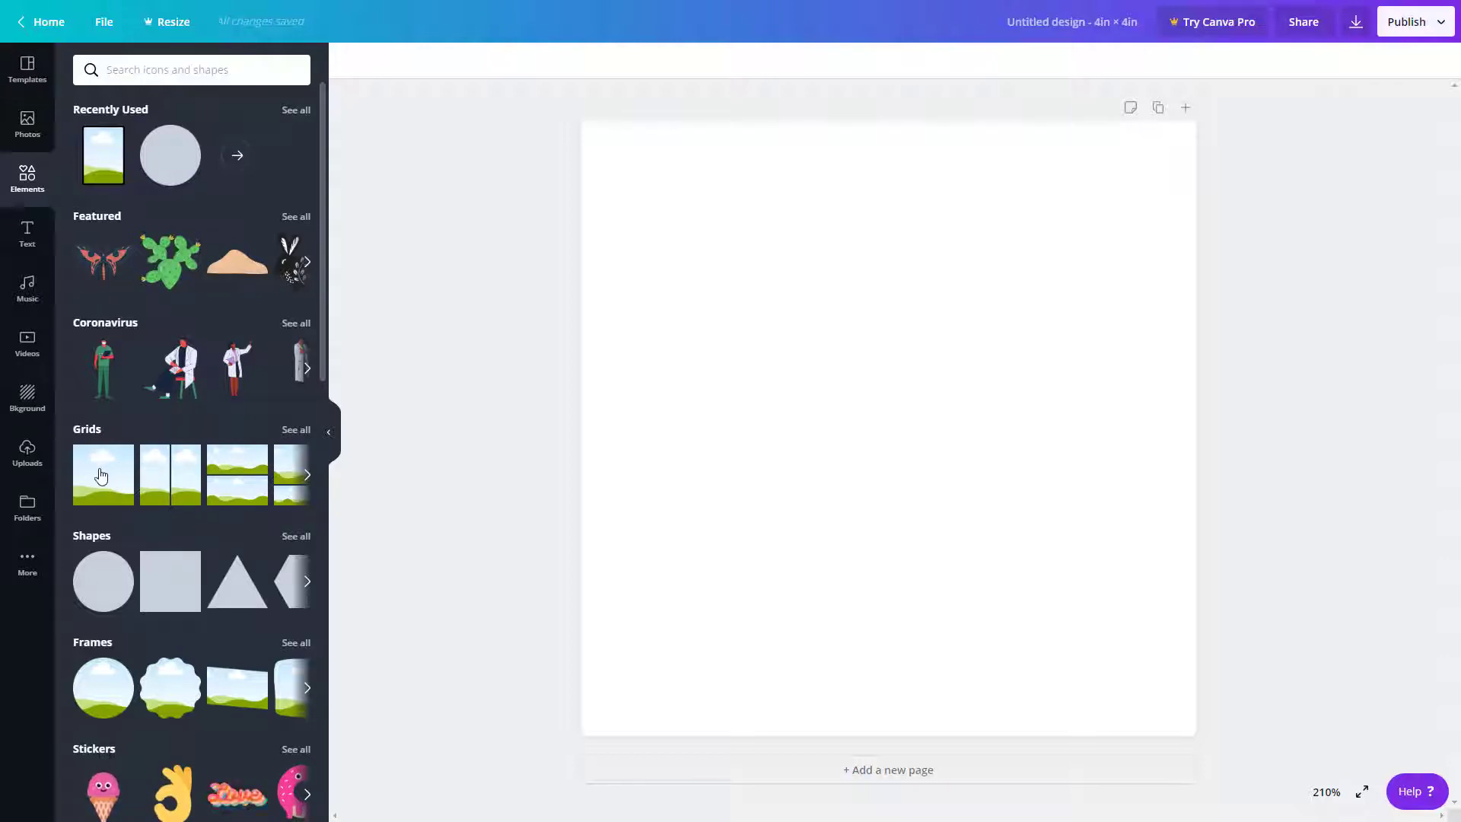
- From all grid layouts, add the one-wide-cell-over-two-cells grid to the blank page
{"action": "left_click", "coordinate": [307, 477]}
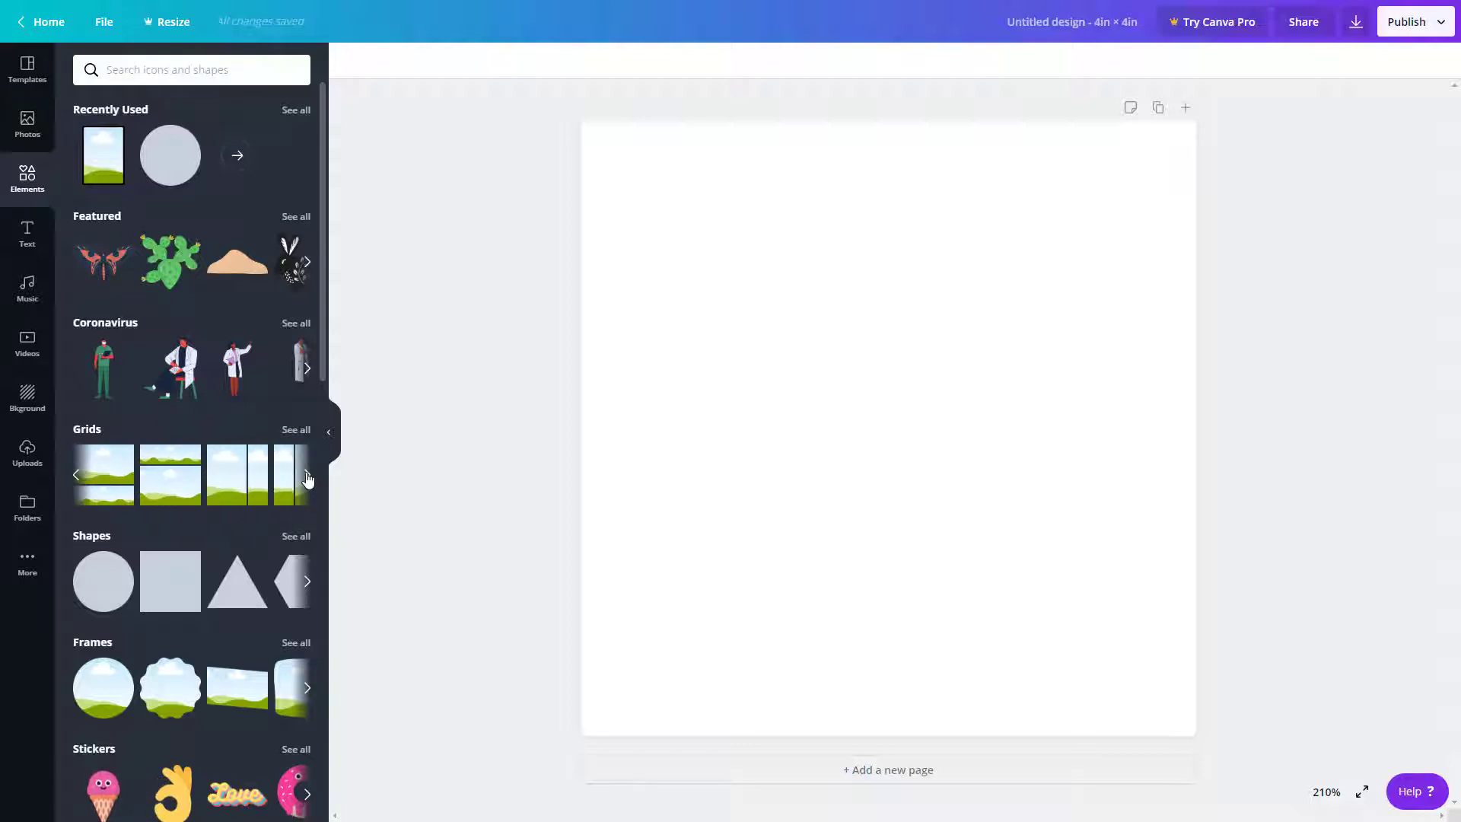
{"action": "left_click", "coordinate": [296, 430]}
{"action": "scroll", "coordinate": [229, 312], "scroll_direction": "down", "scroll_amount": 10}
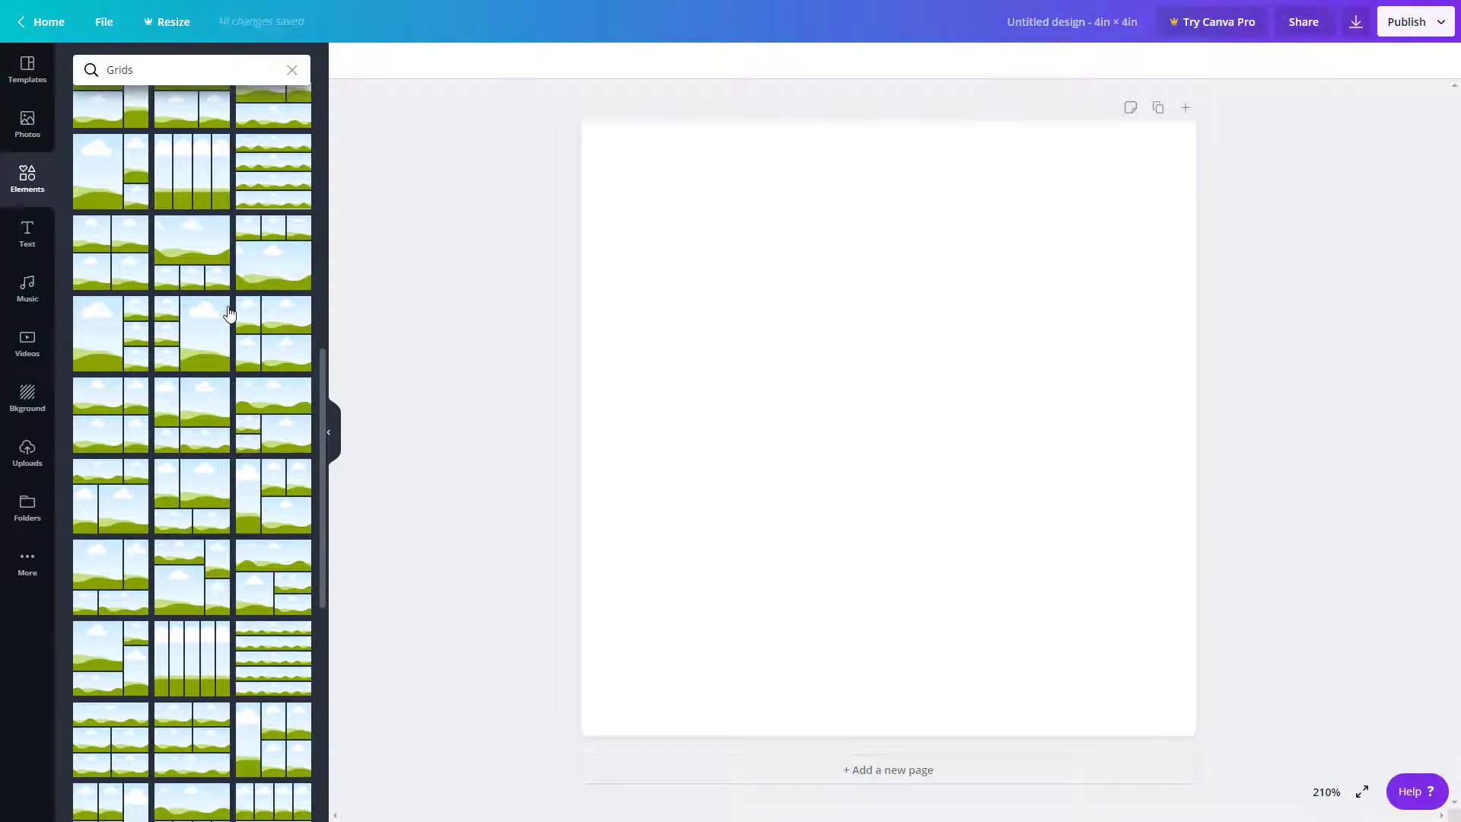
{"action": "scroll", "coordinate": [229, 312], "scroll_direction": "down", "scroll_amount": 10}
{"action": "scroll", "coordinate": [229, 312], "scroll_direction": "up", "scroll_amount": 20}
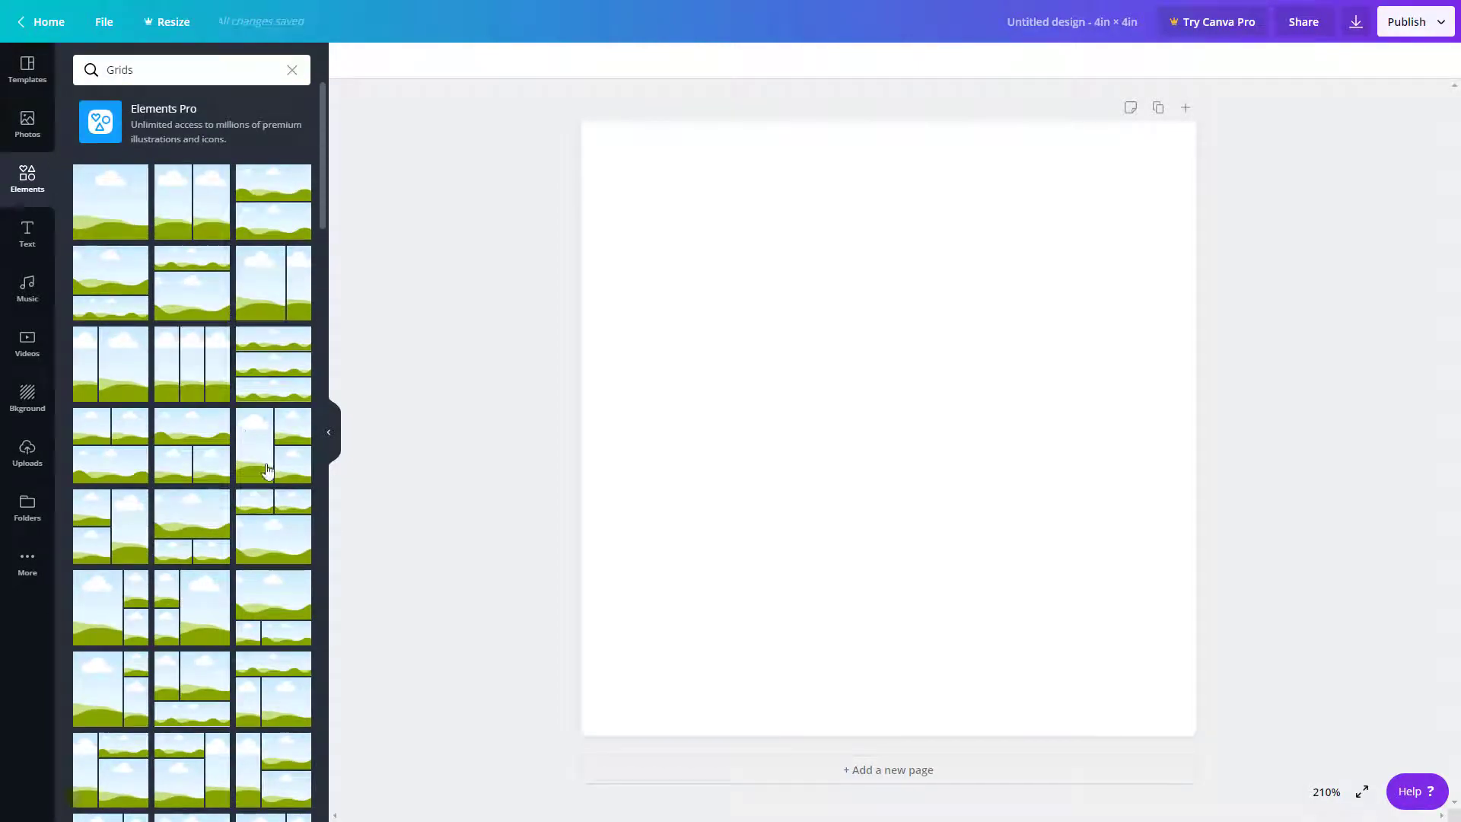
{"action": "left_click", "coordinate": [205, 467]}
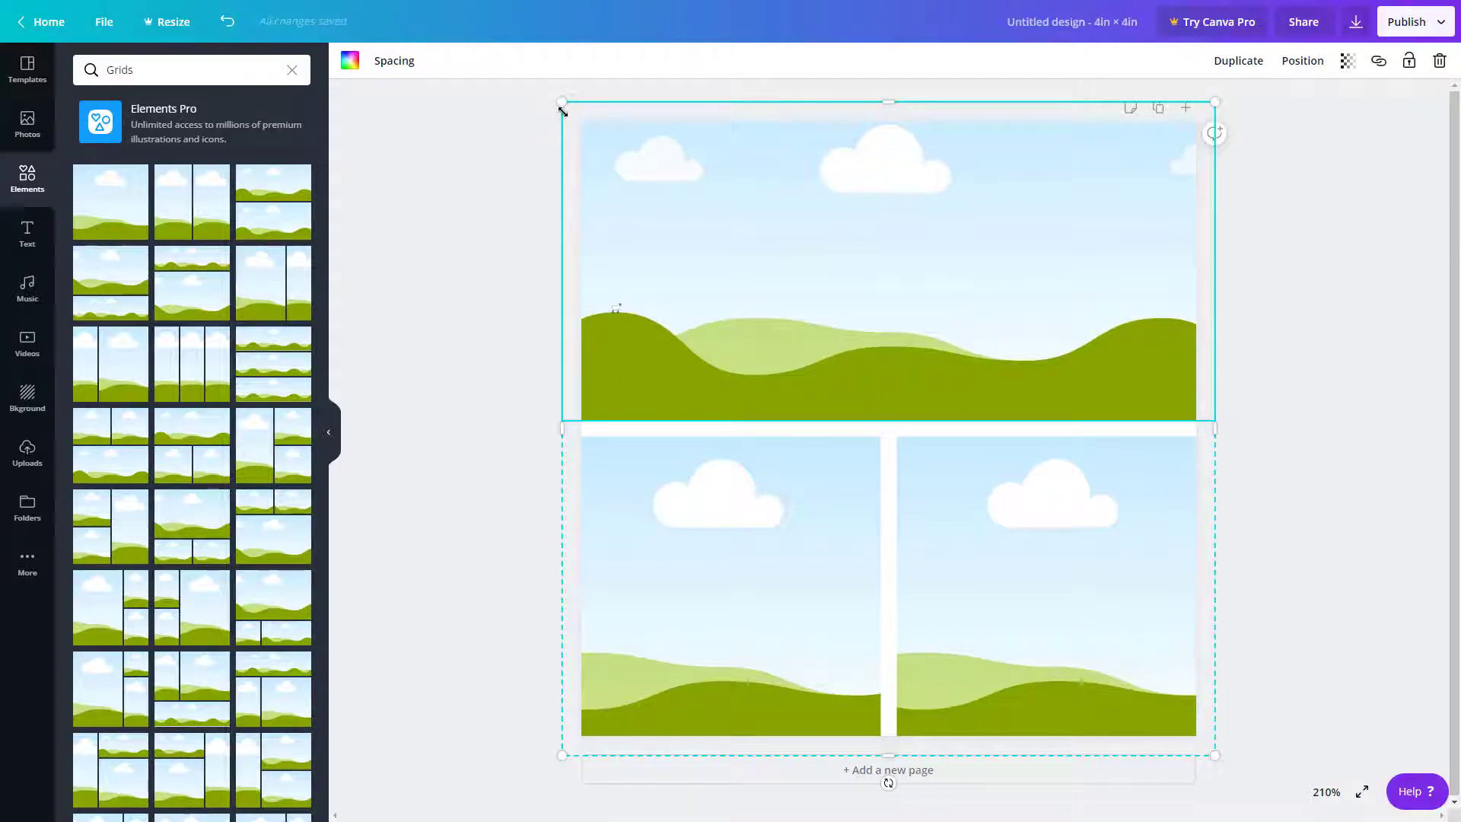
- Adjust the grid's left, bottom, right and top edges to line up with the page borders
{"action": "left_click_drag", "start_coordinate": [562, 118], "coordinate": [584, 141]}
{"action": "mouse_move", "coordinate": [898, 755]}
{"action": "left_mouse_down"}
{"action": "mouse_move", "coordinate": [890, 493]}
{"action": "mouse_move", "coordinate": [904, 735]}
{"action": "left_mouse_up"}
{"action": "left_click_drag", "start_coordinate": [1216, 419], "coordinate": [1197, 419]}
{"action": "left_click_drag", "start_coordinate": [892, 108], "coordinate": [891, 121]}
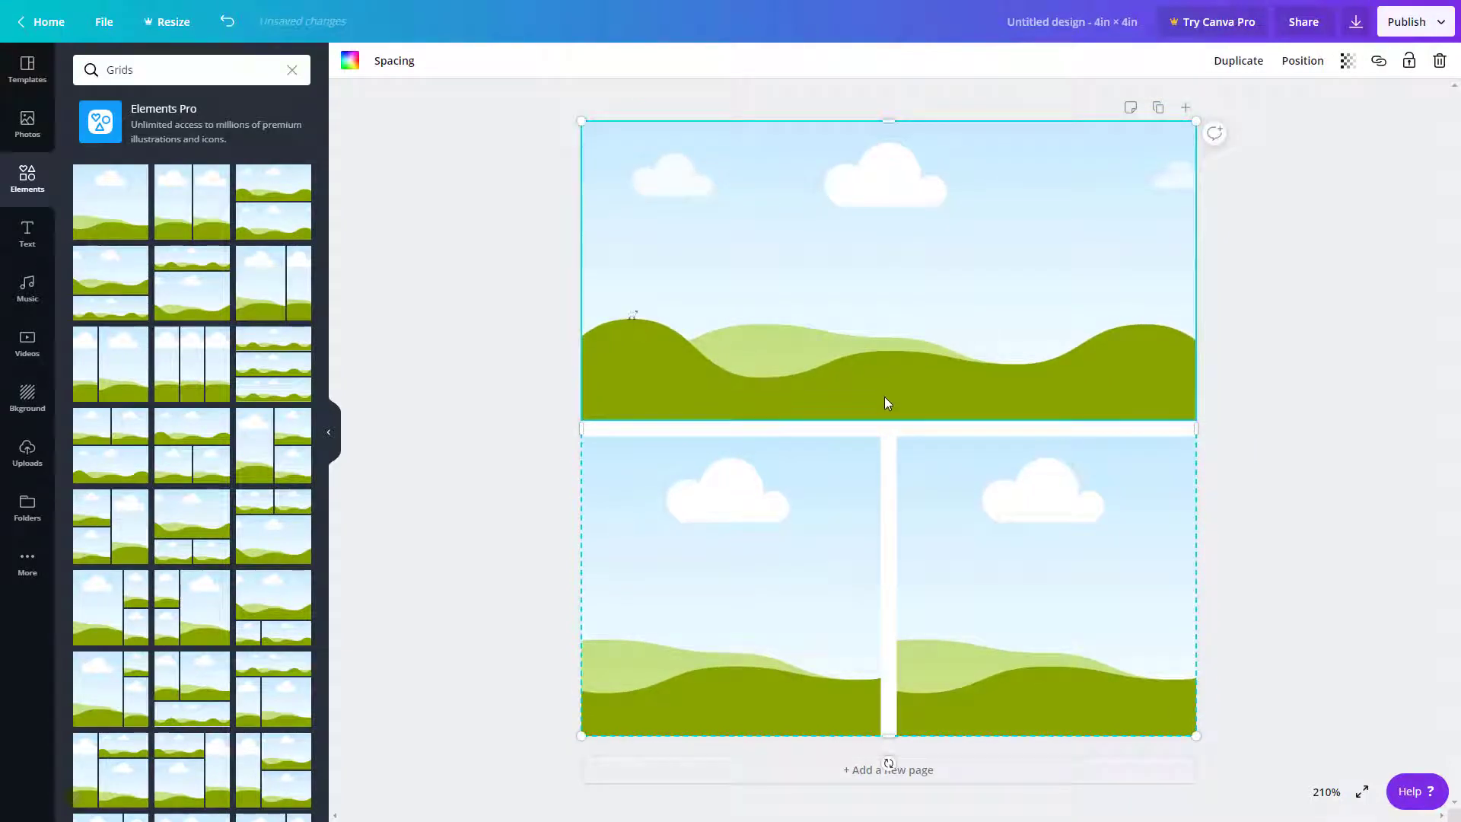
{"action": "mouse_move", "coordinate": [583, 427]}
{"action": "left_mouse_down"}
{"action": "mouse_move", "coordinate": [599, 458]}
{"action": "mouse_move", "coordinate": [580, 457]}
{"action": "left_mouse_up"}
- Fill the grid: lake/river cliff photo on top, red canyon bottom-left, uploaded apple bottom-right
{"action": "left_click", "coordinate": [26, 126]}
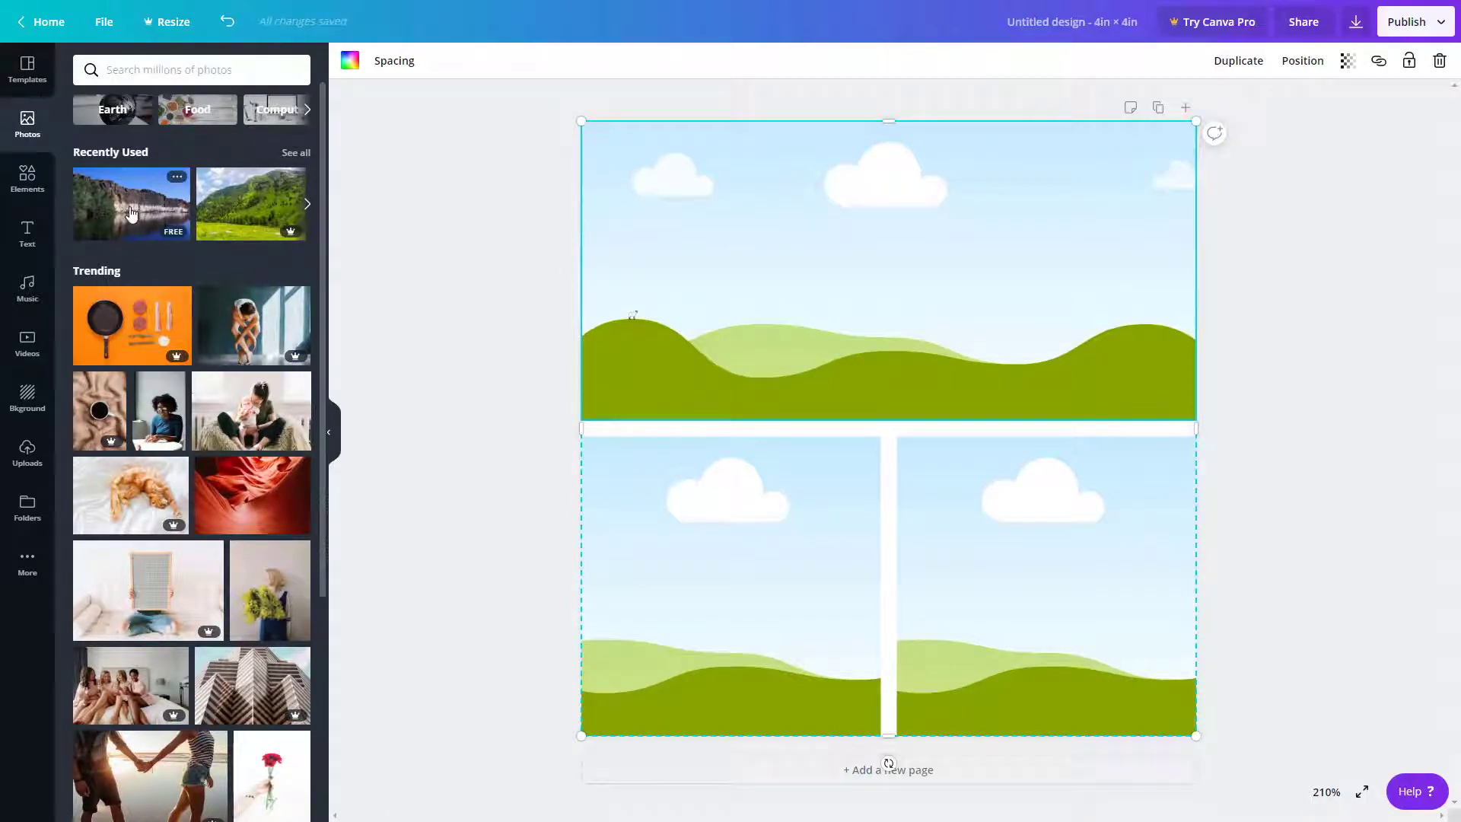
{"action": "left_click_drag", "start_coordinate": [127, 207], "coordinate": [710, 271]}
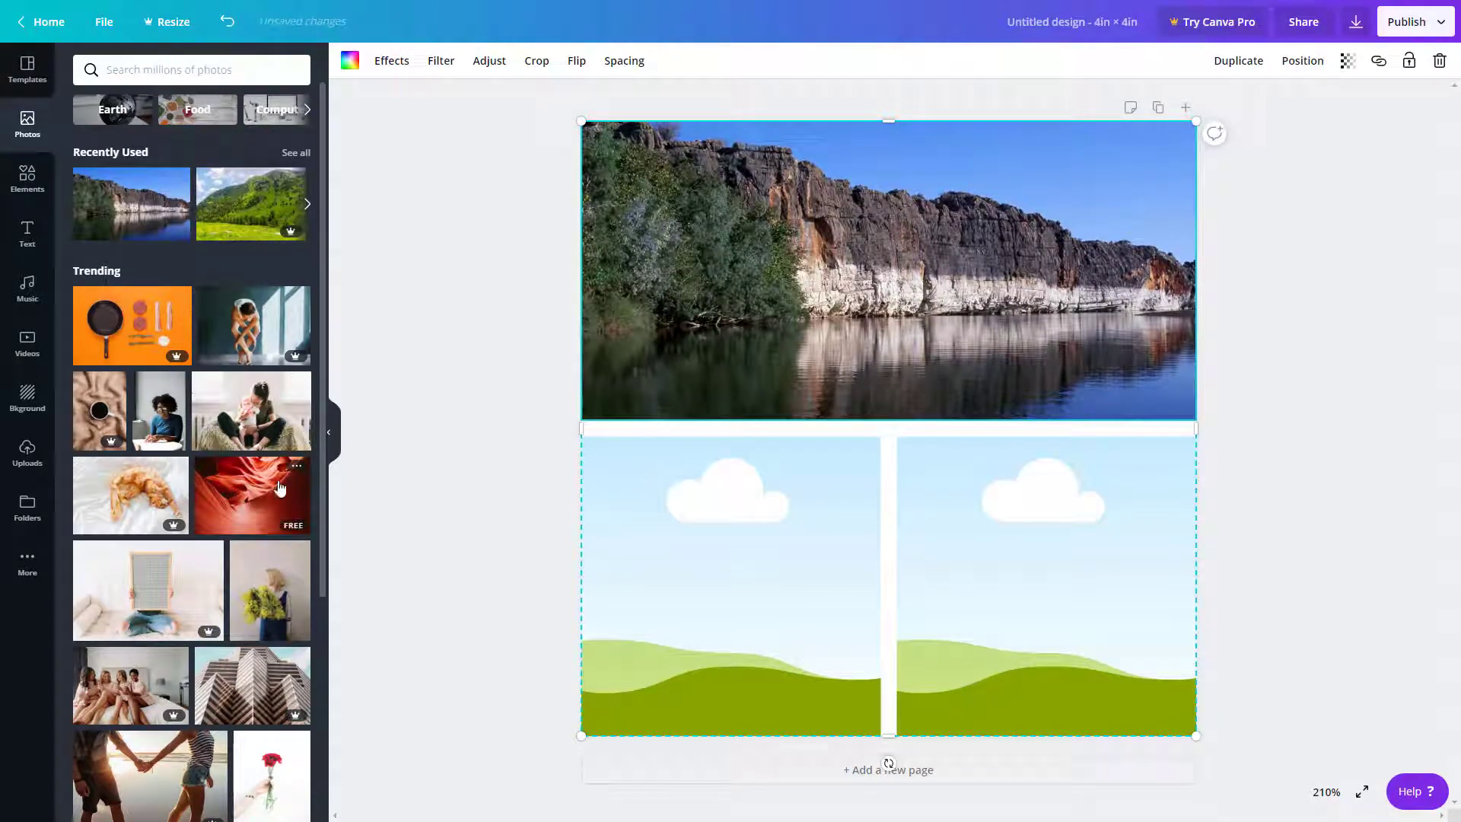
{"action": "left_click_drag", "start_coordinate": [243, 483], "coordinate": [707, 563]}
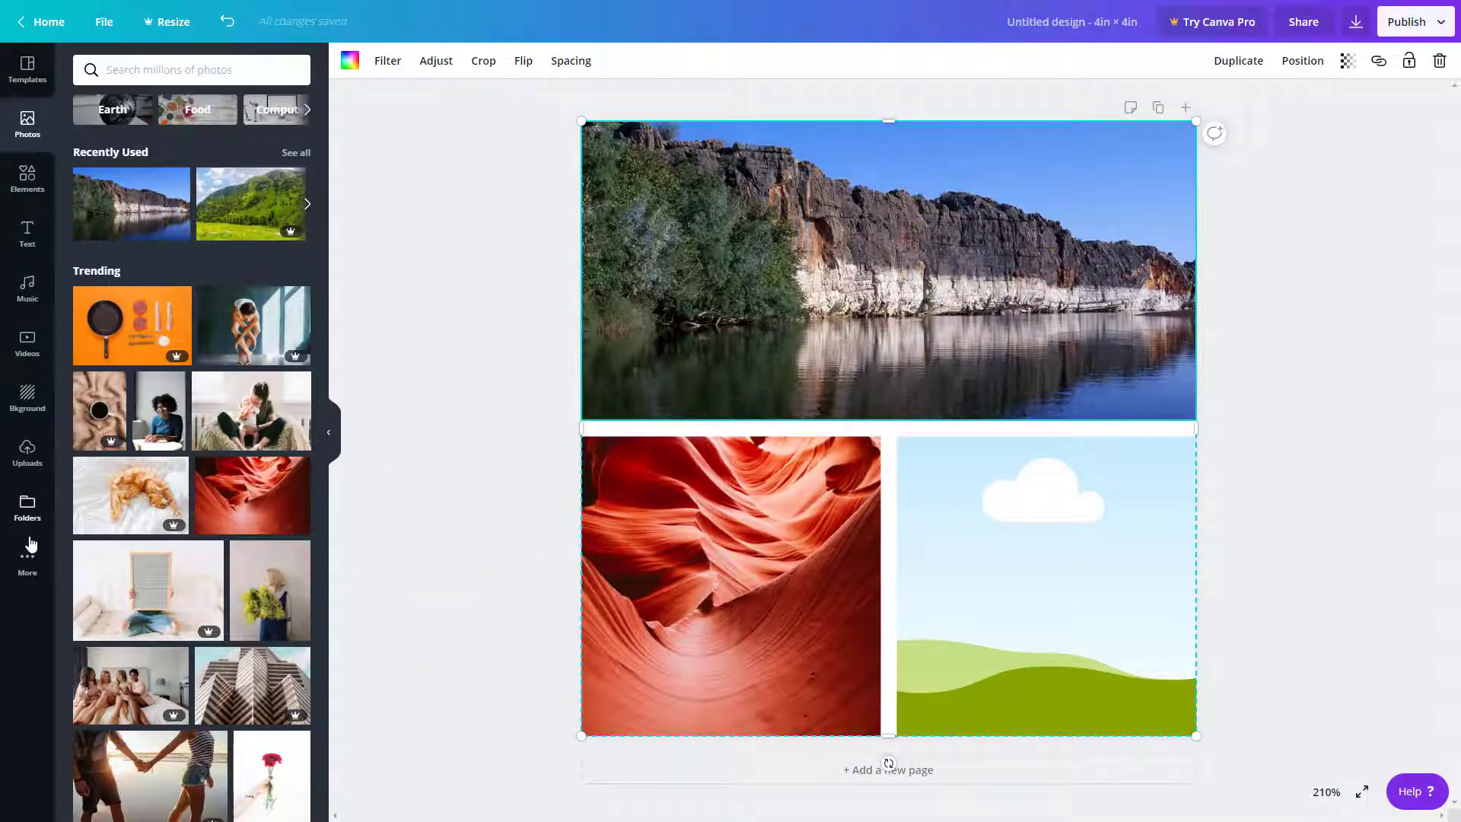
{"action": "left_click", "coordinate": [34, 464]}
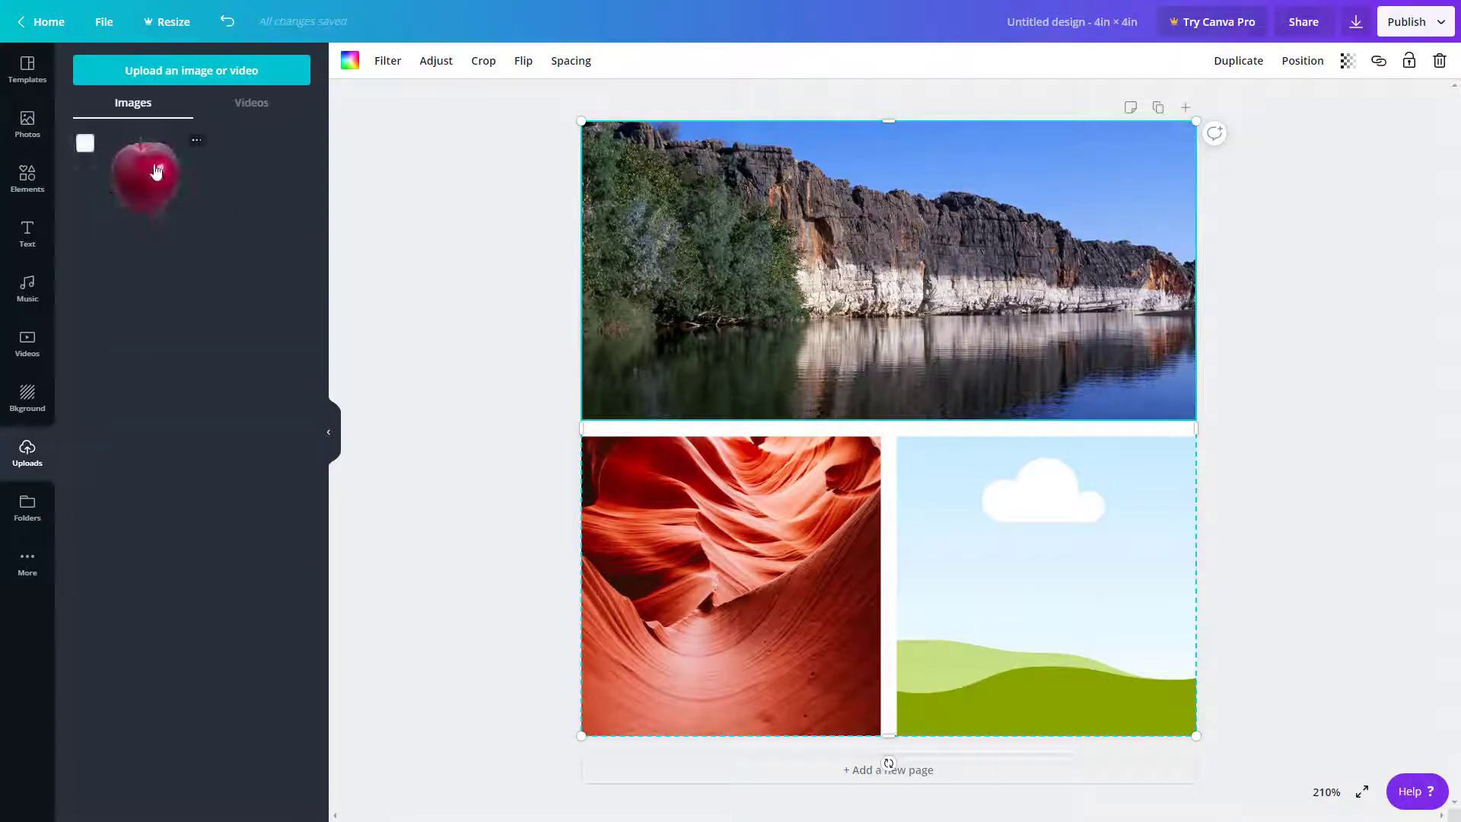
{"action": "left_click_drag", "start_coordinate": [147, 173], "coordinate": [970, 652]}
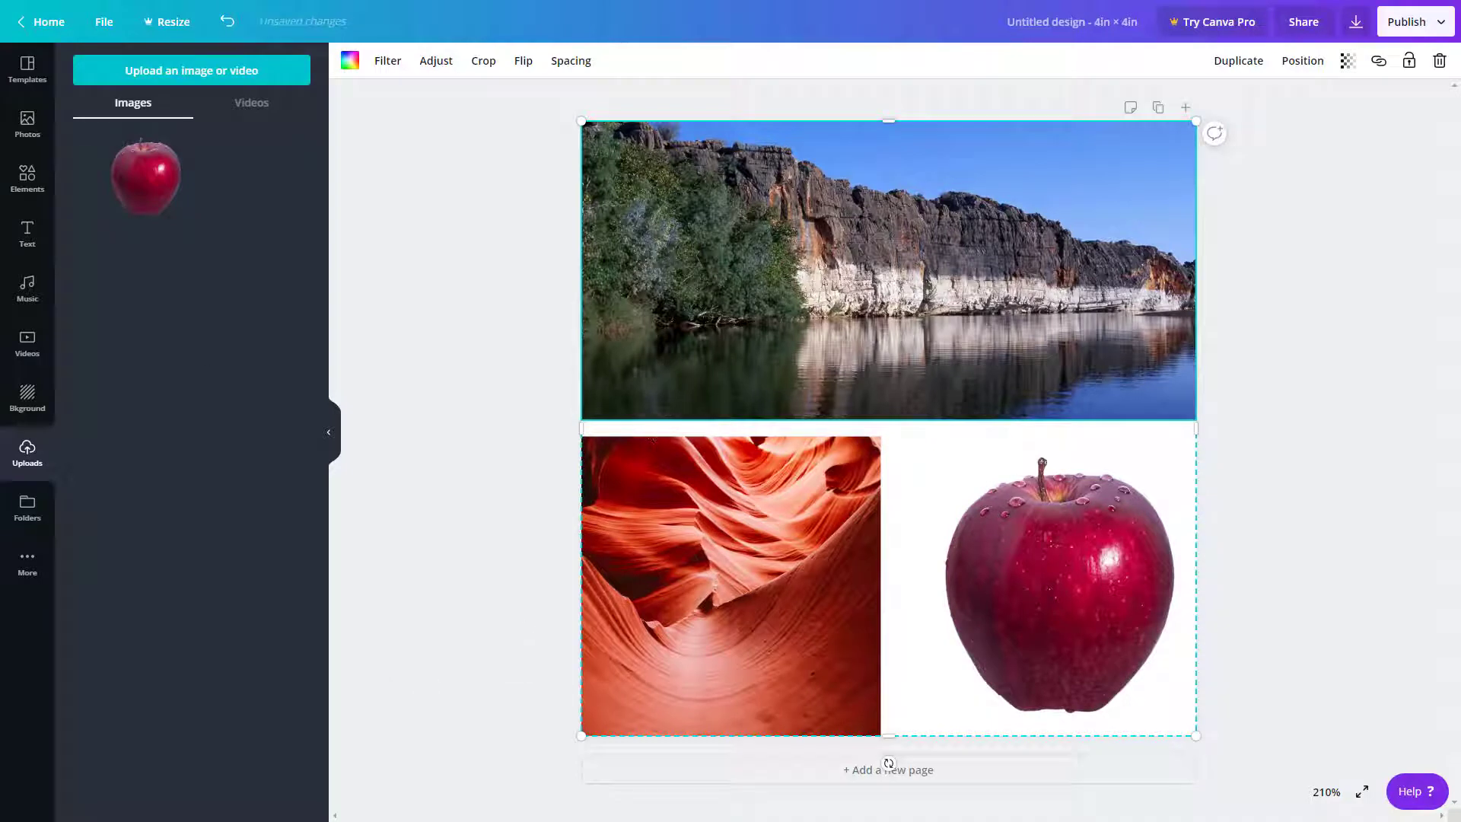
- Reposition the river cliff photo within the top cell and confirm the crop
{"action": "left_click", "coordinate": [35, 190]}
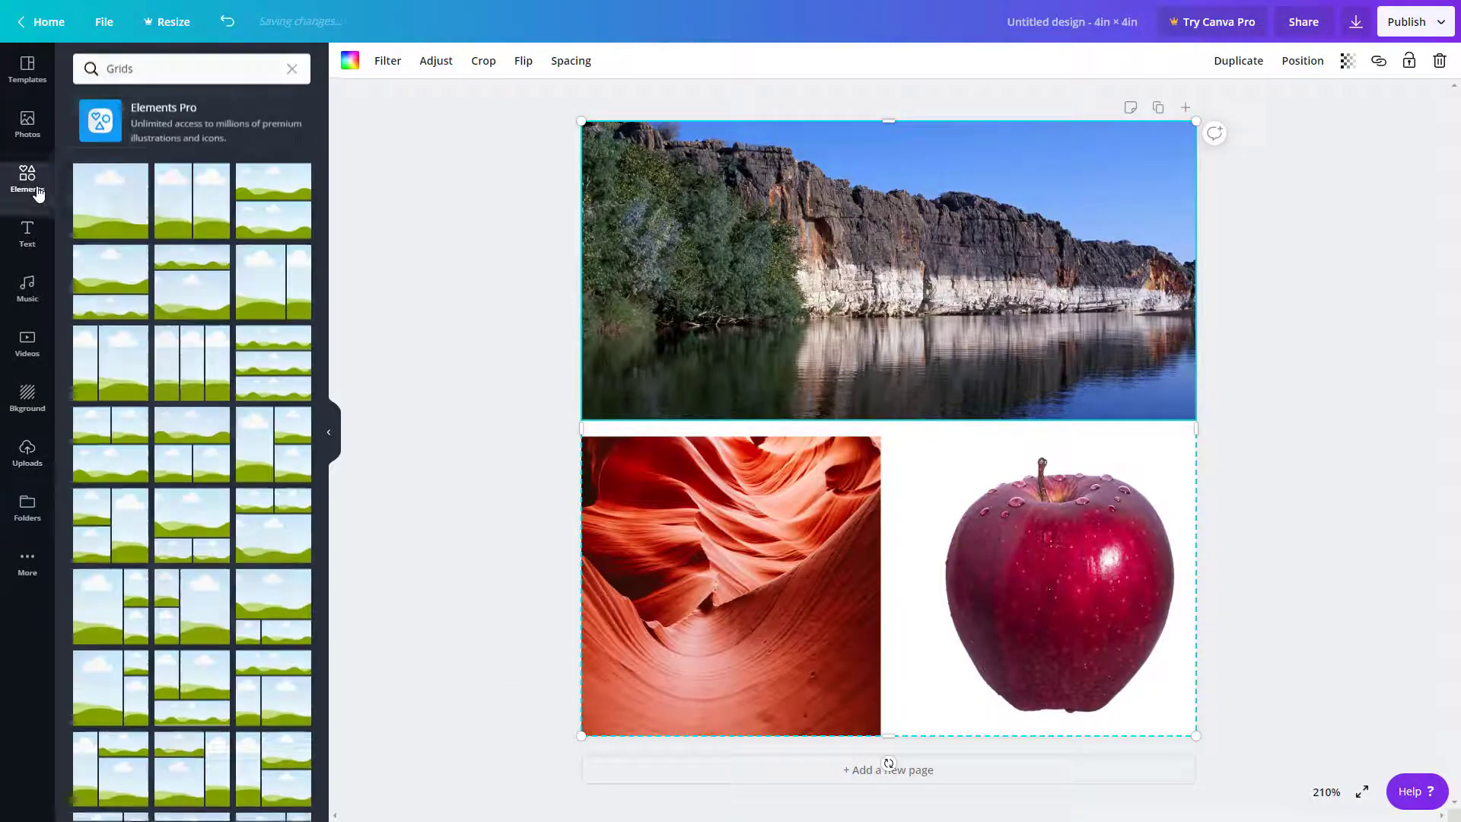
{"action": "scroll", "coordinate": [178, 268], "scroll_direction": "down", "scroll_amount": 5}
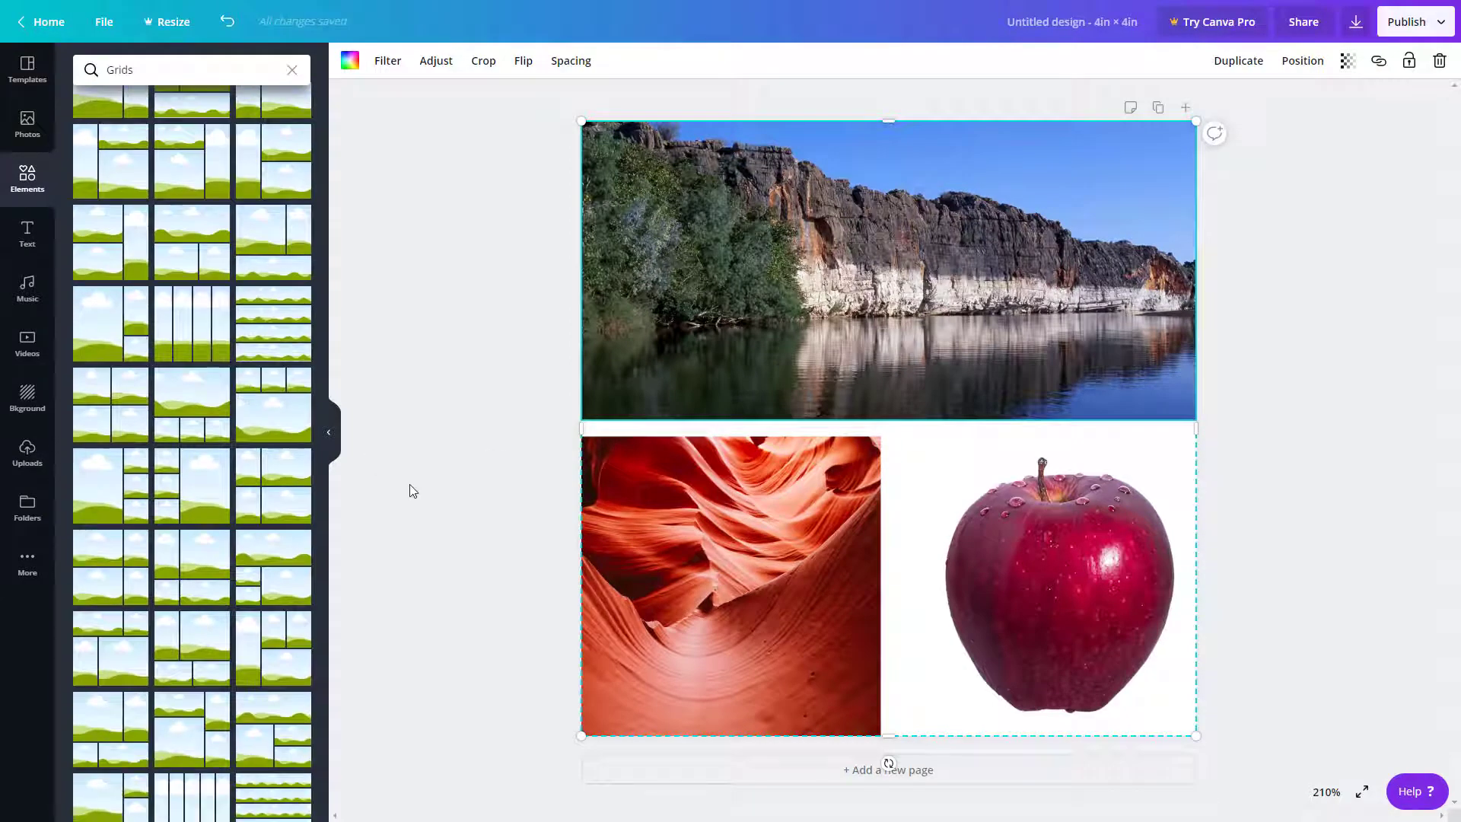
{"action": "double_click", "coordinate": [928, 252]}
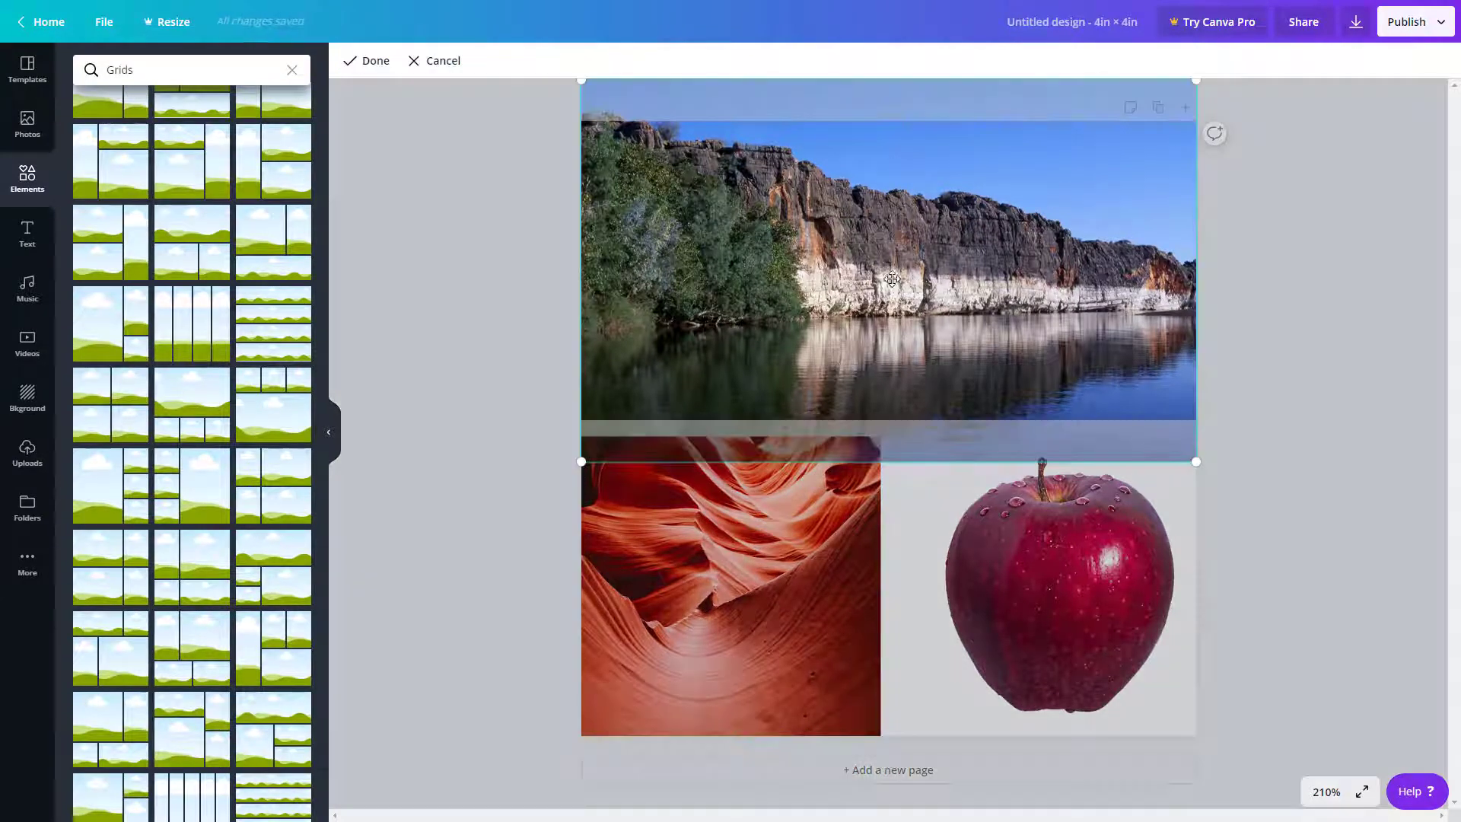
{"action": "left_click_drag", "start_coordinate": [908, 243], "coordinate": [912, 319]}
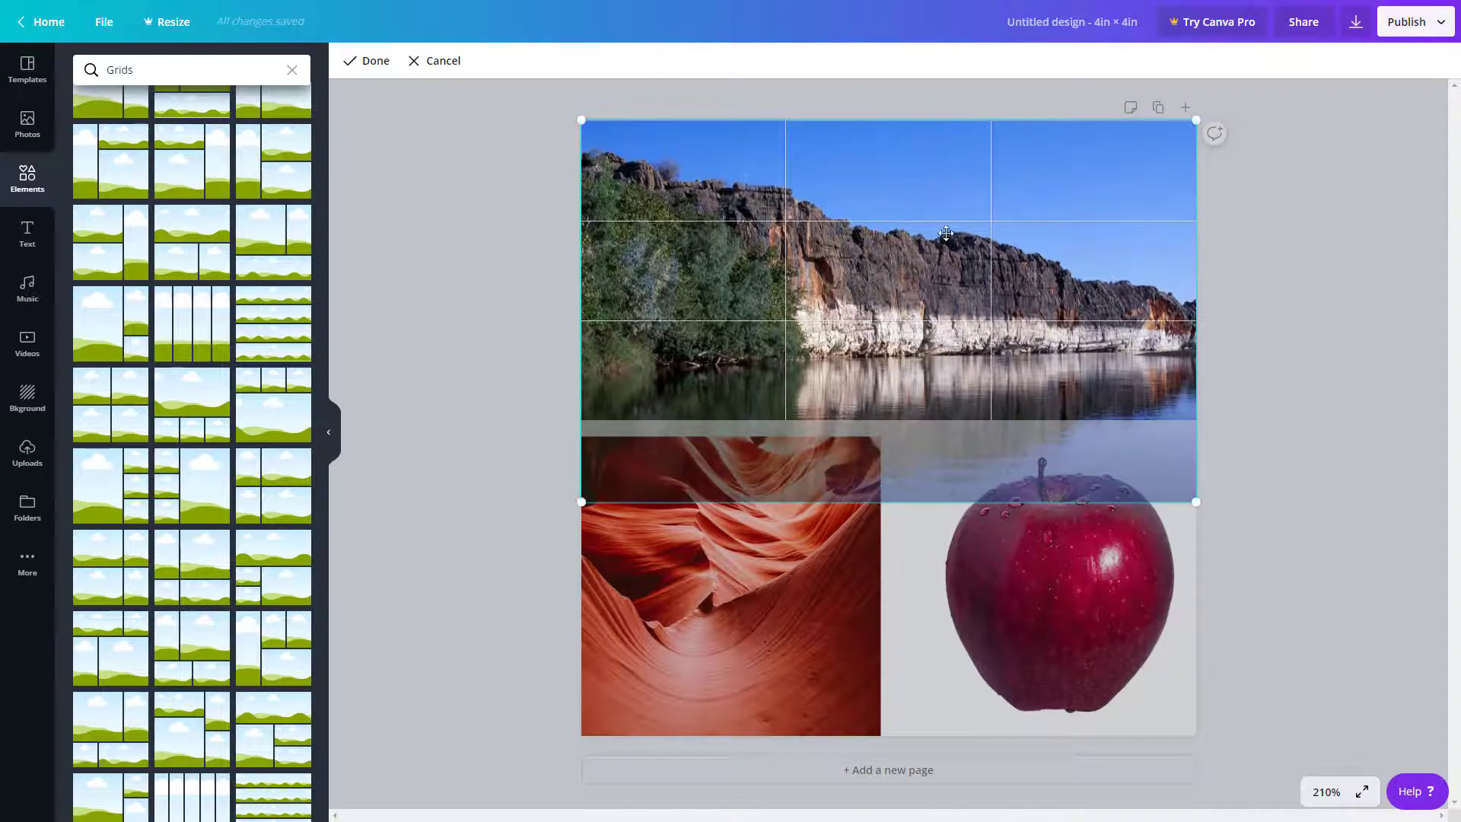
{"action": "left_click_drag", "start_coordinate": [945, 233], "coordinate": [951, 152]}
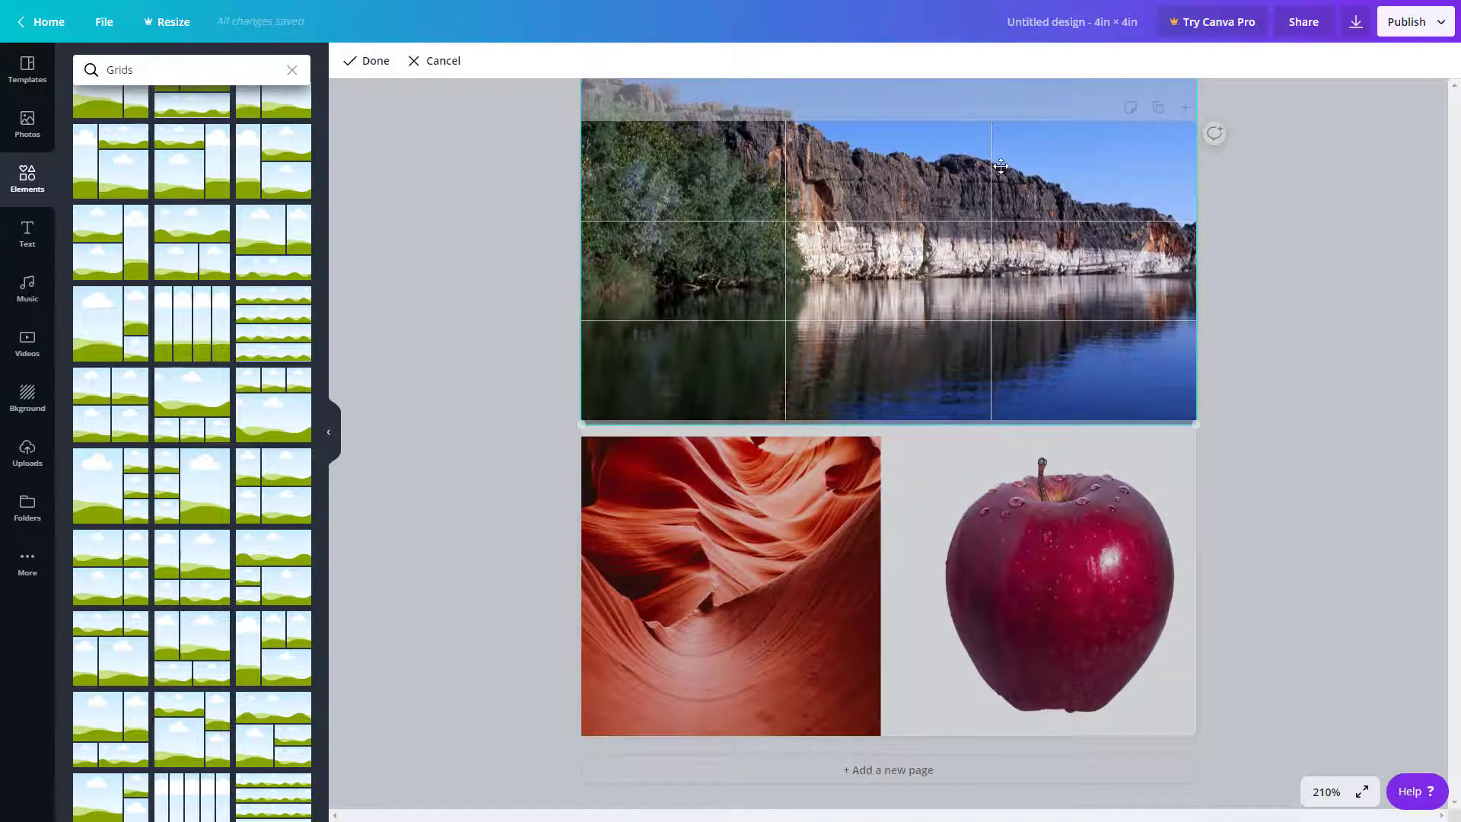
{"action": "left_click", "coordinate": [1330, 238]}
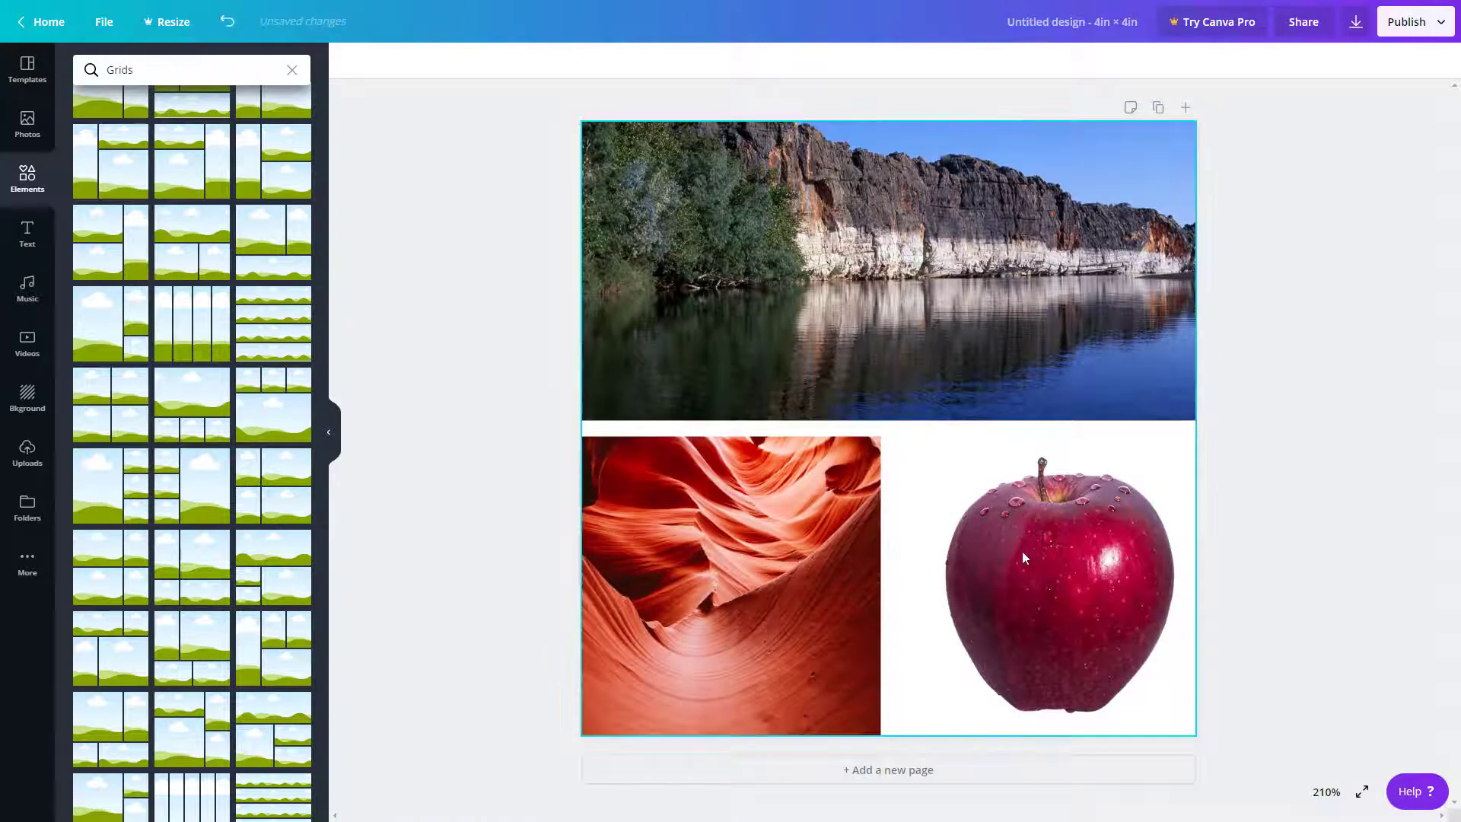
- Enlarge and reposition the apple photo so it fills the bottom-right cell
{"action": "double_click", "coordinate": [1069, 528]}
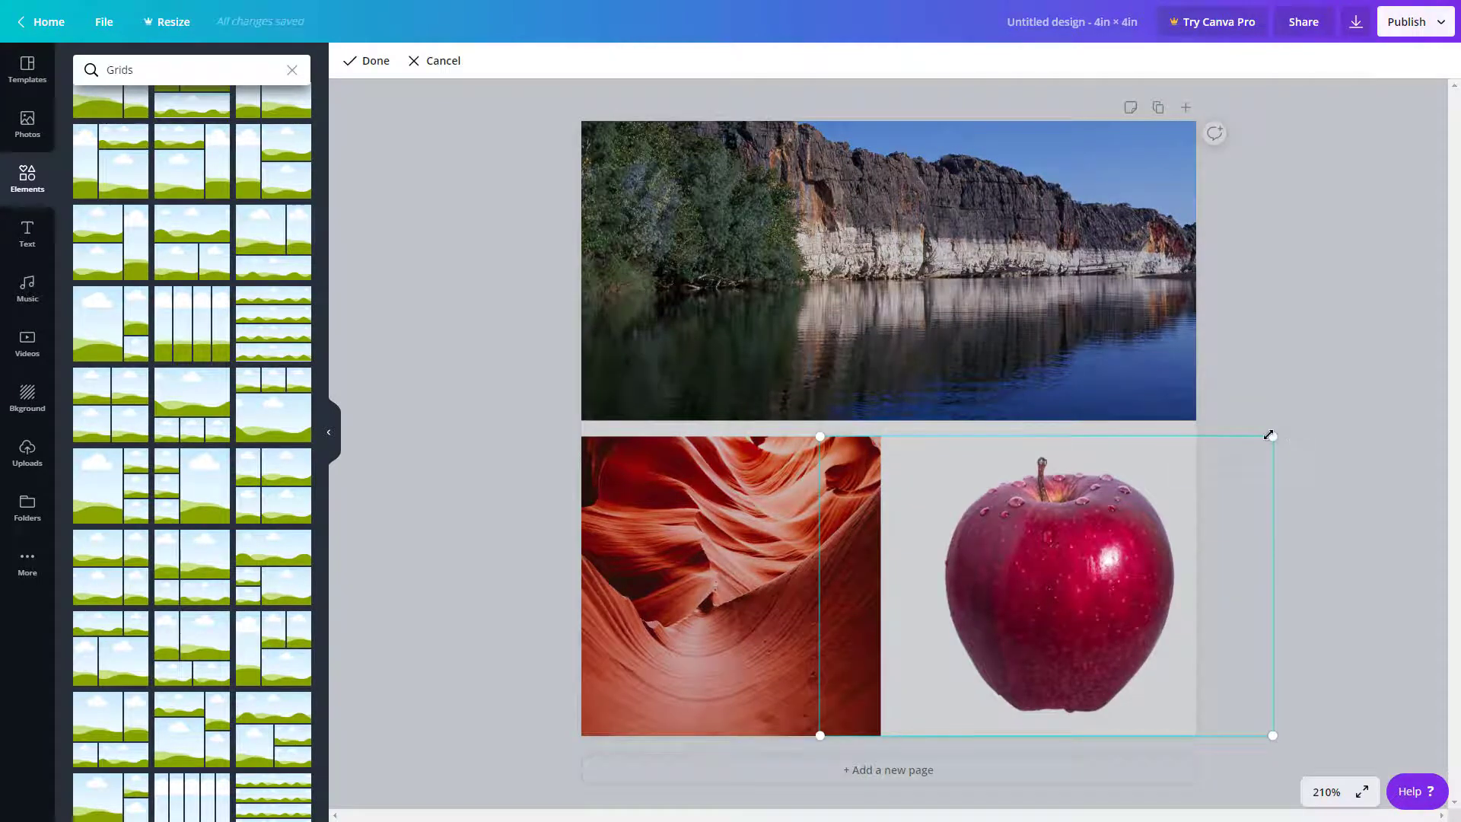
{"action": "left_click_drag", "start_coordinate": [1268, 434], "coordinate": [1445, 274]}
{"action": "left_click_drag", "start_coordinate": [1103, 482], "coordinate": [1037, 613]}
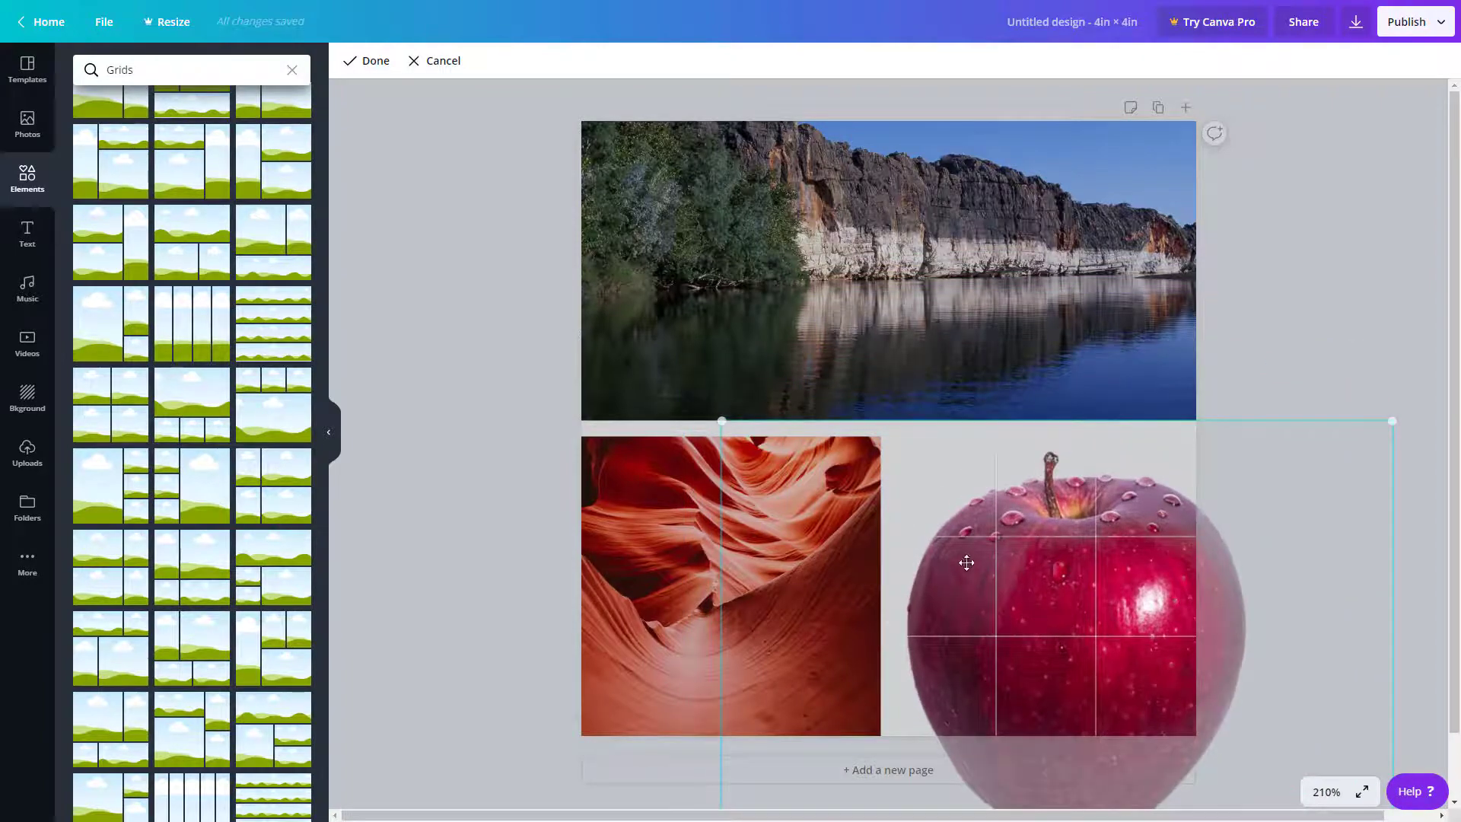
{"action": "left_click", "coordinate": [1316, 258]}
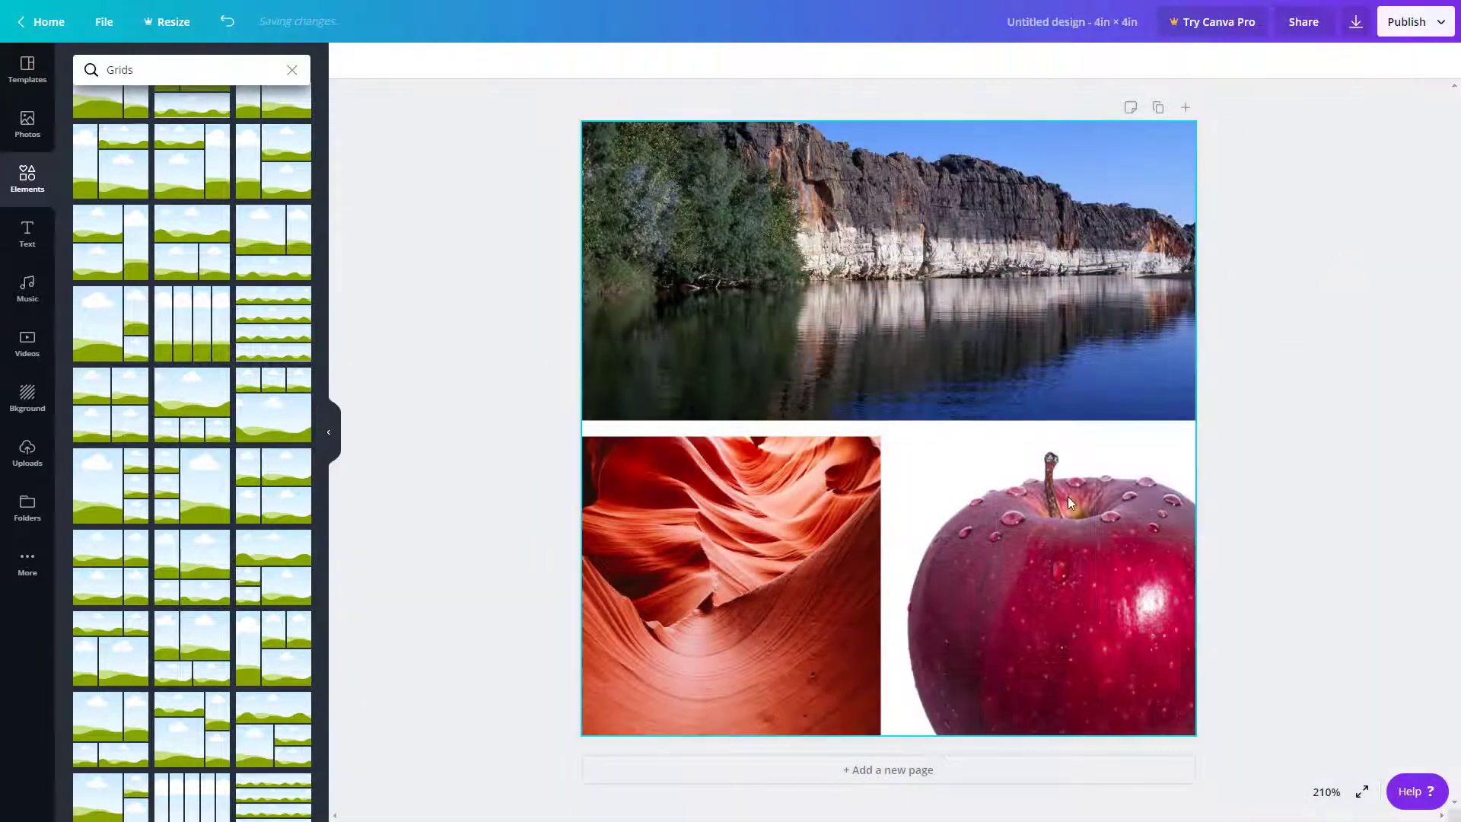
{"action": "left_click", "coordinate": [1106, 522]}
- Shrink the photo grid into a smaller block on the page
{"action": "left_click_drag", "start_coordinate": [1193, 738], "coordinate": [1191, 627]}
{"action": "left_click_drag", "start_coordinate": [892, 116], "coordinate": [898, 203]}
{"action": "mouse_move", "coordinate": [883, 280]}
{"action": "left_mouse_down"}
{"action": "mouse_move", "coordinate": [882, 296]}
{"action": "mouse_move", "coordinate": [944, 300]}
{"action": "mouse_move", "coordinate": [882, 293]}
{"action": "left_mouse_up"}
{"action": "left_click_drag", "start_coordinate": [597, 203], "coordinate": [816, 107]}
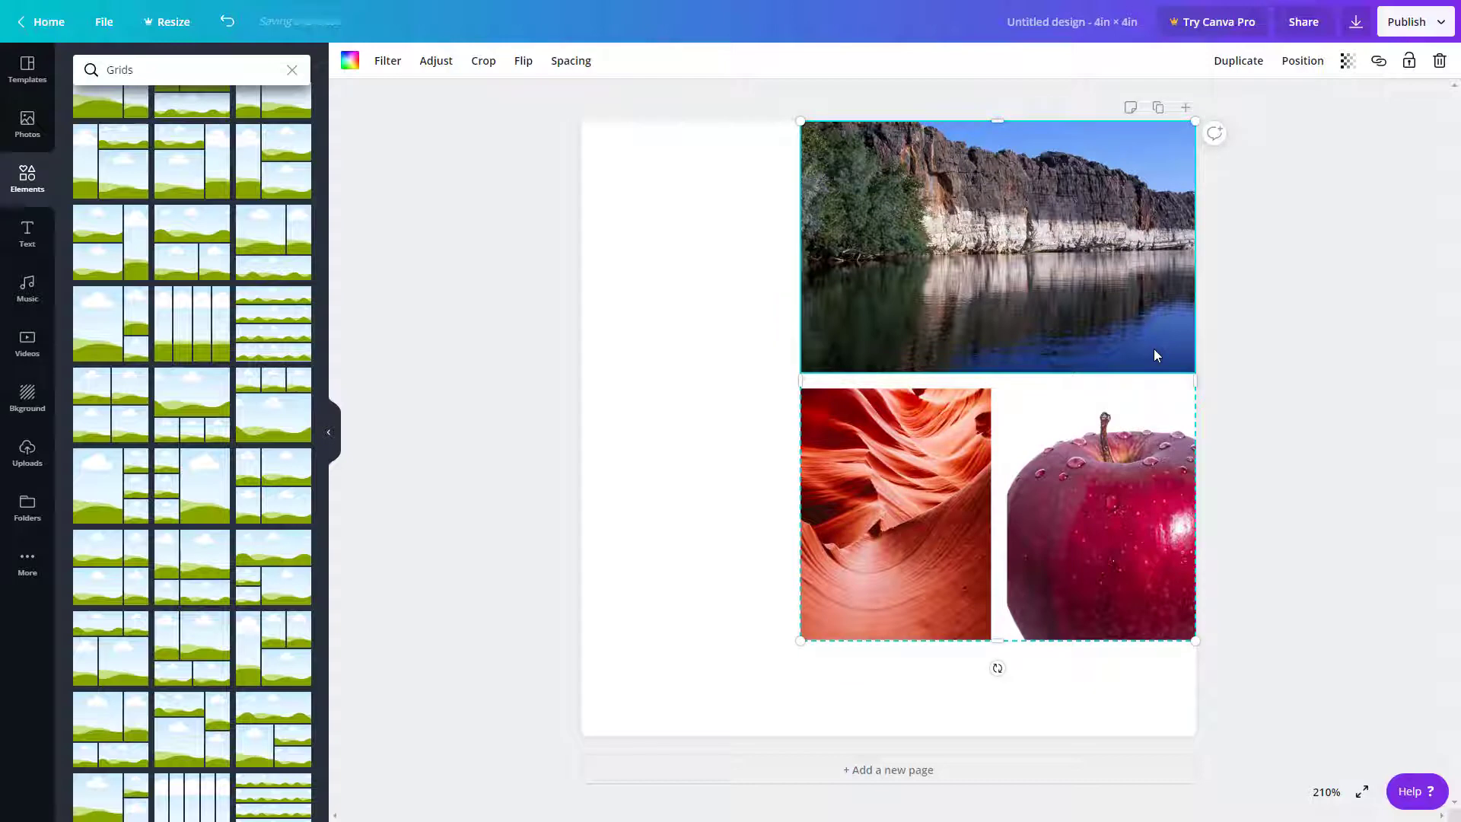
- Add a second empty grid, shrink it and snap it to the page's lower-left corner
{"action": "left_click", "coordinate": [293, 228]}
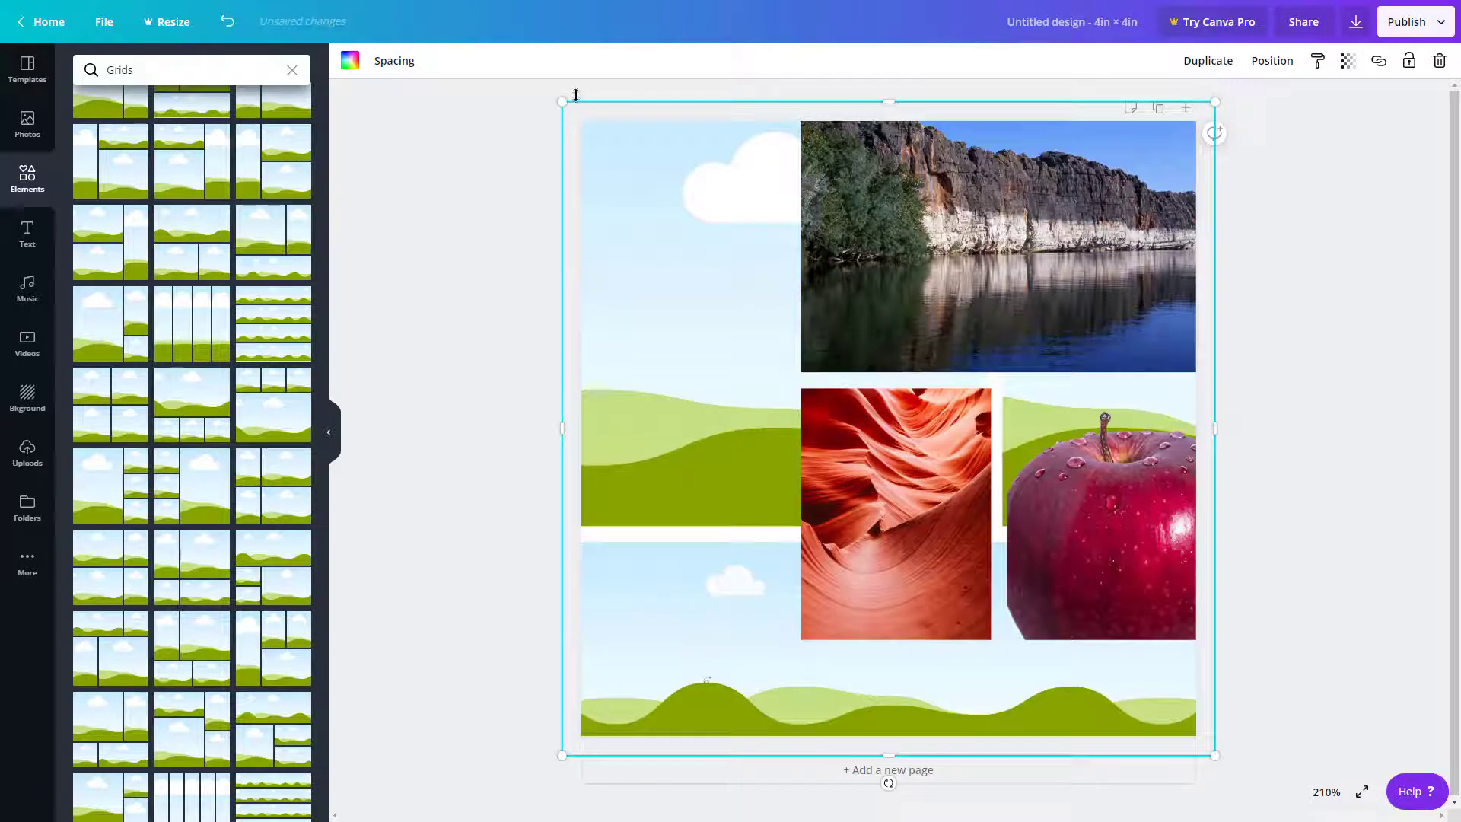
{"action": "left_click_drag", "start_coordinate": [559, 100], "coordinate": [662, 427]}
{"action": "left_click", "coordinate": [671, 385]}
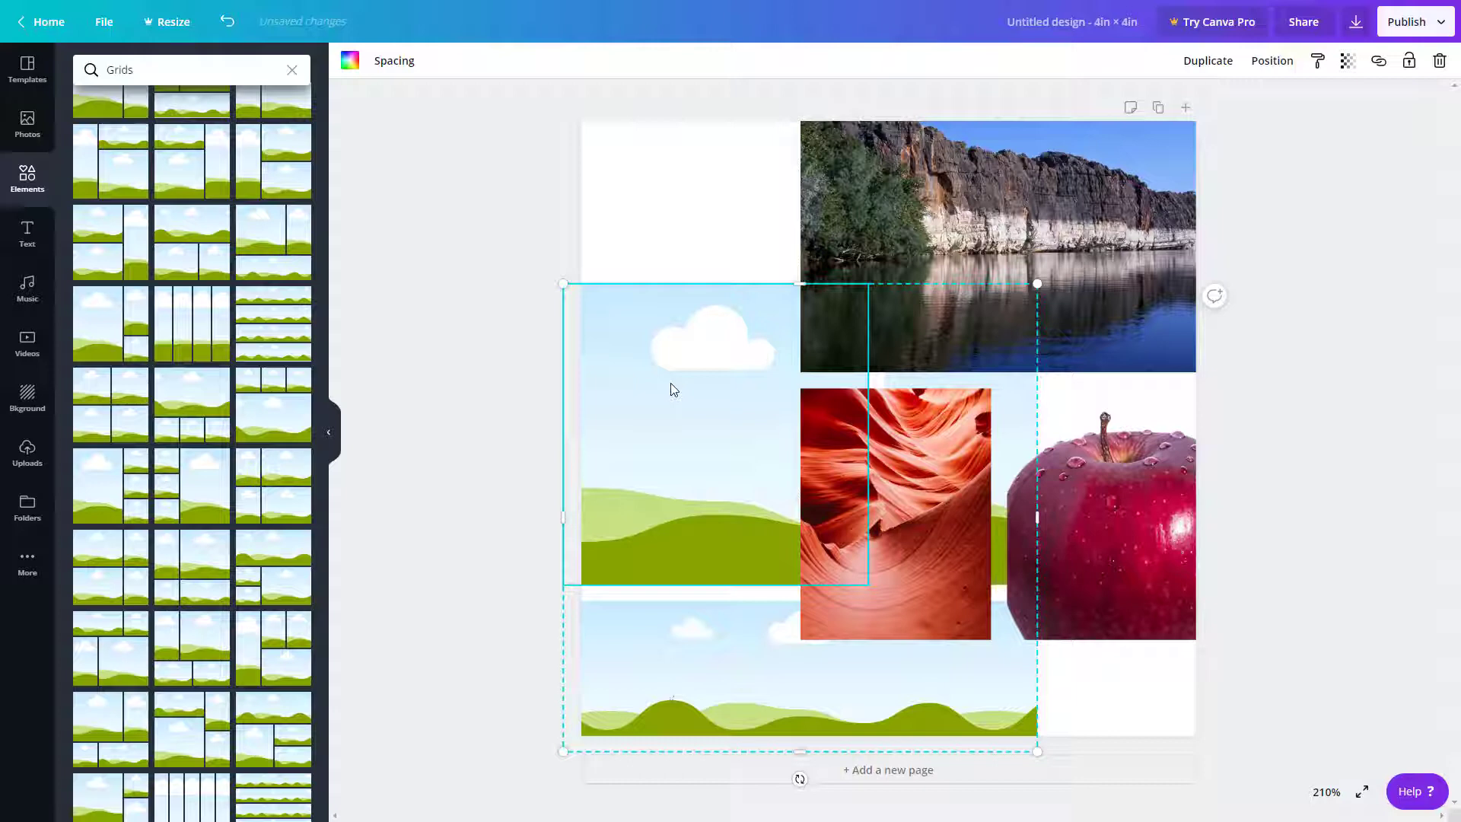
{"action": "left_click_drag", "start_coordinate": [691, 316], "coordinate": [710, 284]}
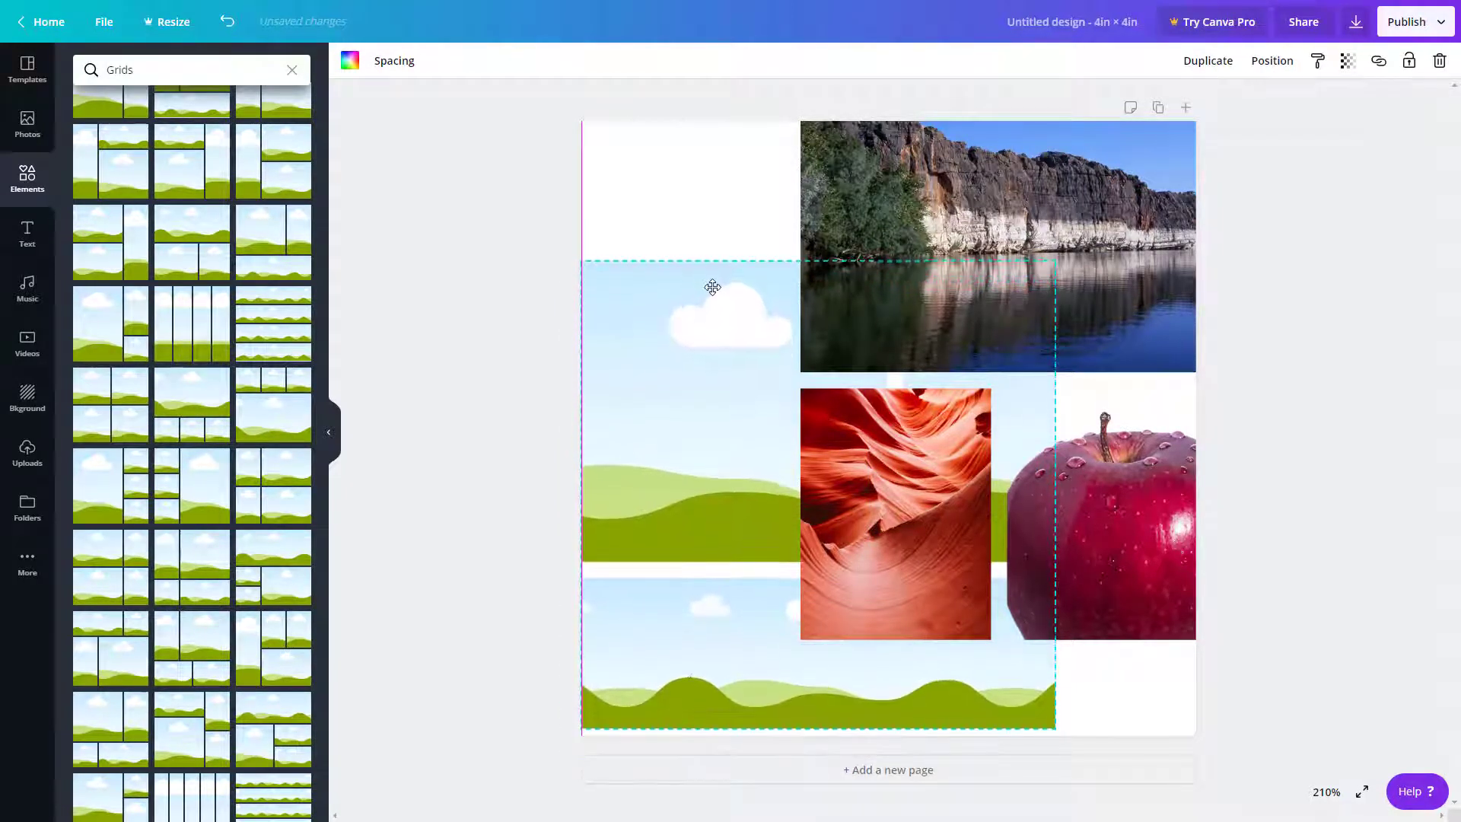
- Nudge the photo grid left and down, and remove the cliff photo from its top cell
{"action": "left_click", "coordinate": [1030, 145]}
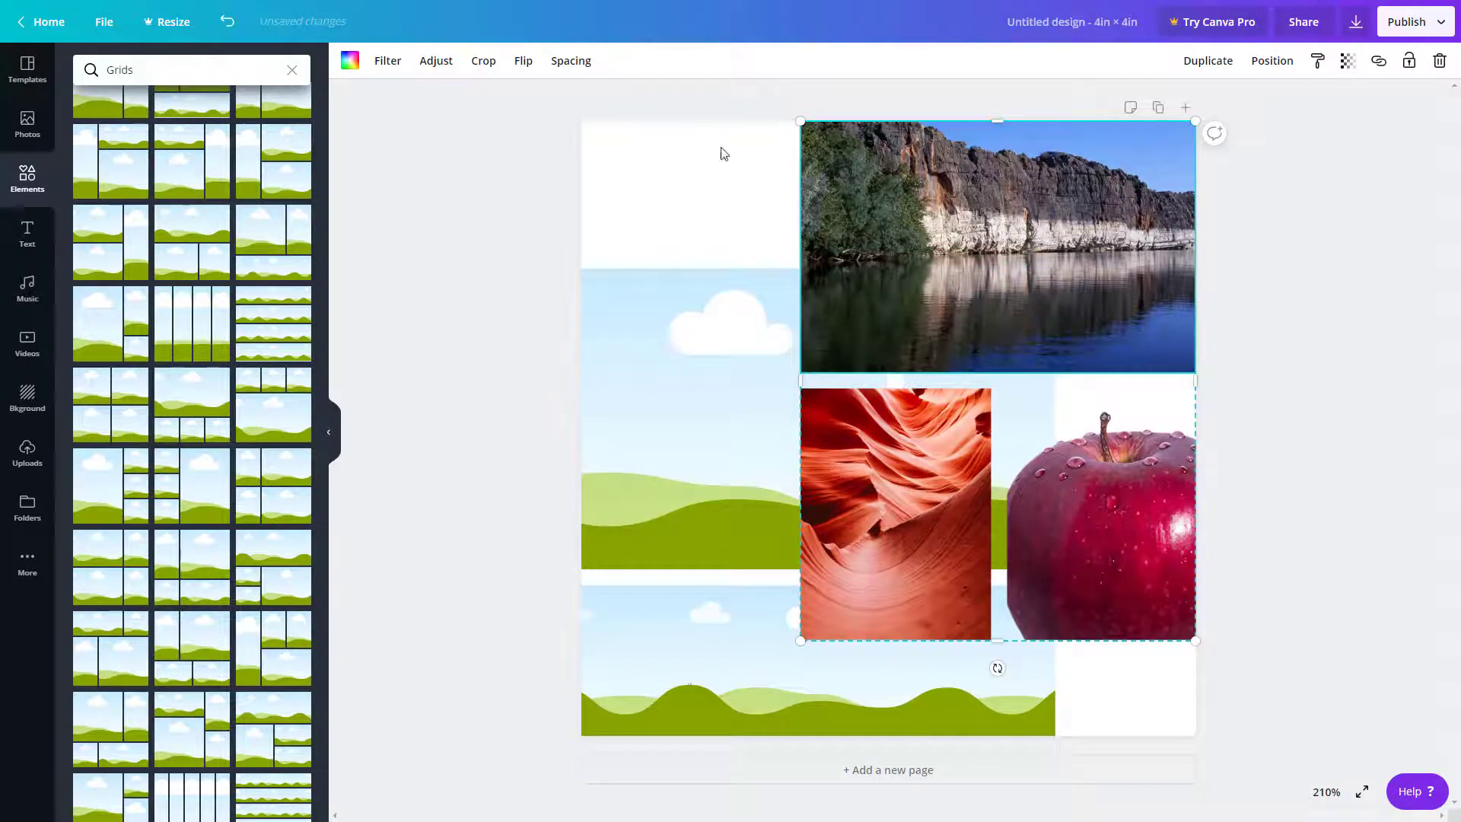
{"action": "left_click", "coordinate": [724, 299]}
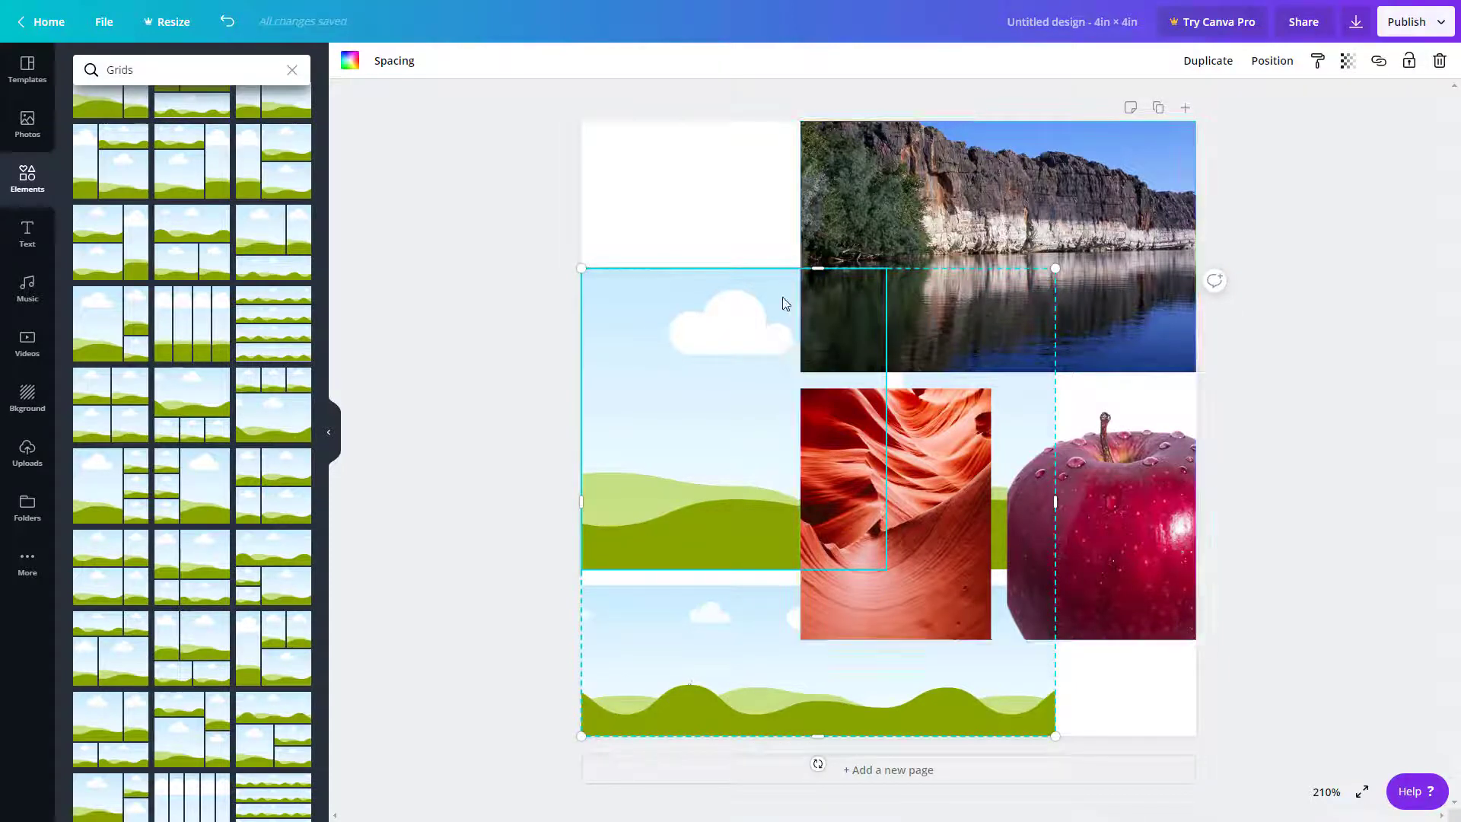
{"action": "left_click", "coordinate": [643, 201]}
{"action": "left_click_drag", "start_coordinate": [995, 194], "coordinate": [1017, 221]}
{"action": "key", "text": "Delete"}
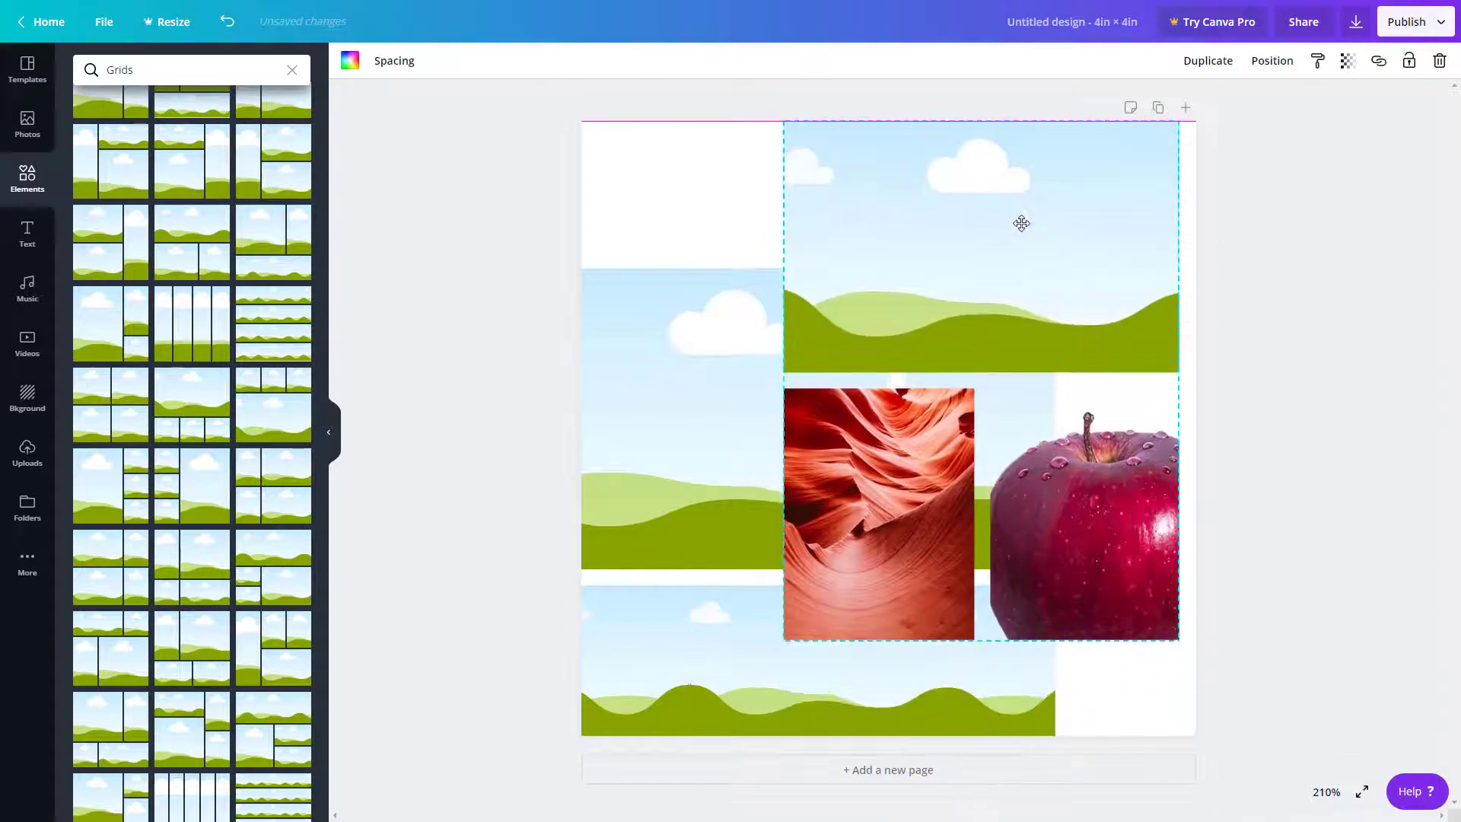
{"action": "scroll", "coordinate": [133, 270], "scroll_direction": "up", "scroll_amount": 5}
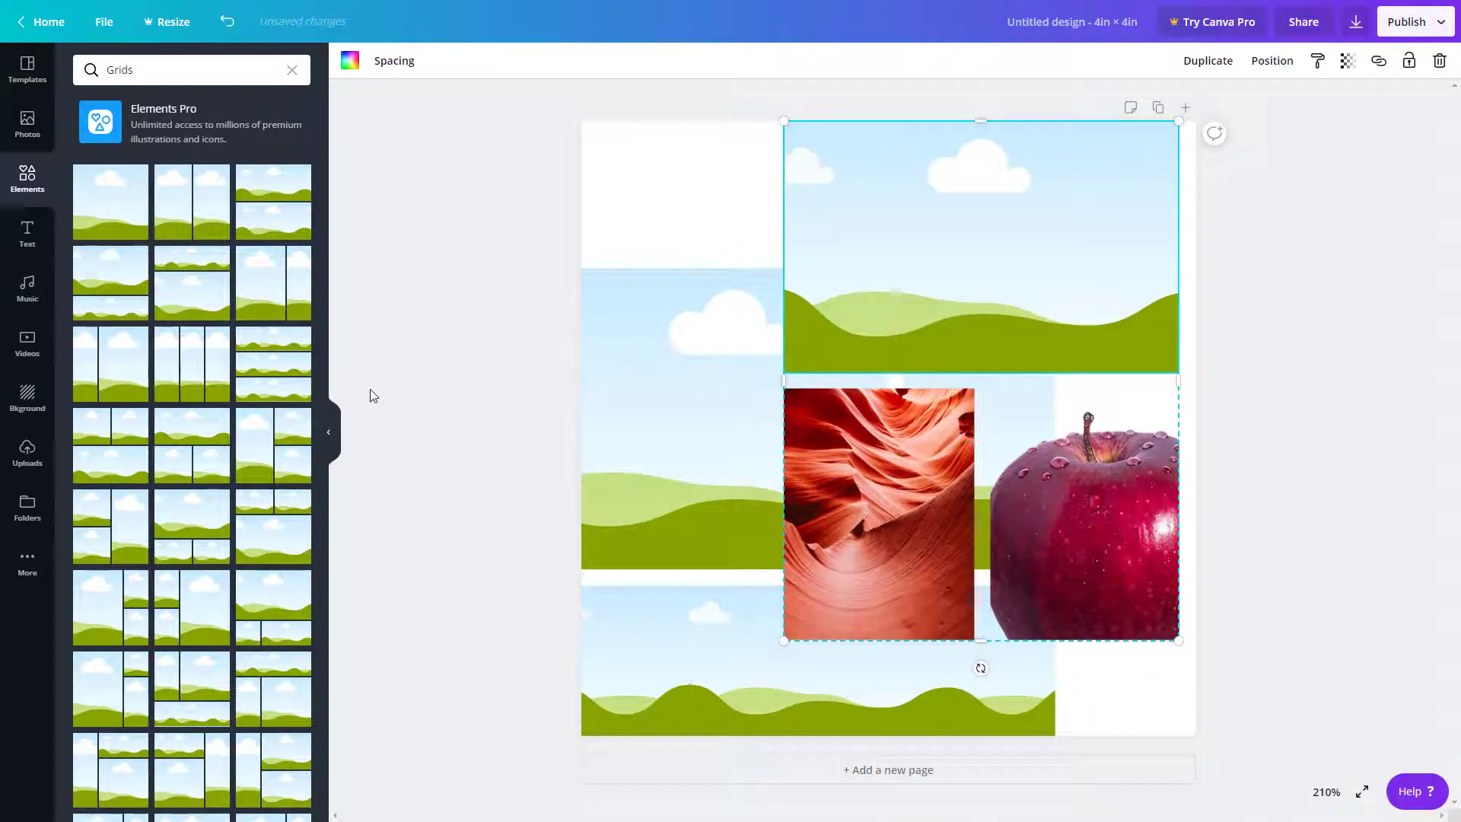
- Add a blank second page to the design and hide the grid results panel
{"action": "left_click", "coordinate": [883, 770]}
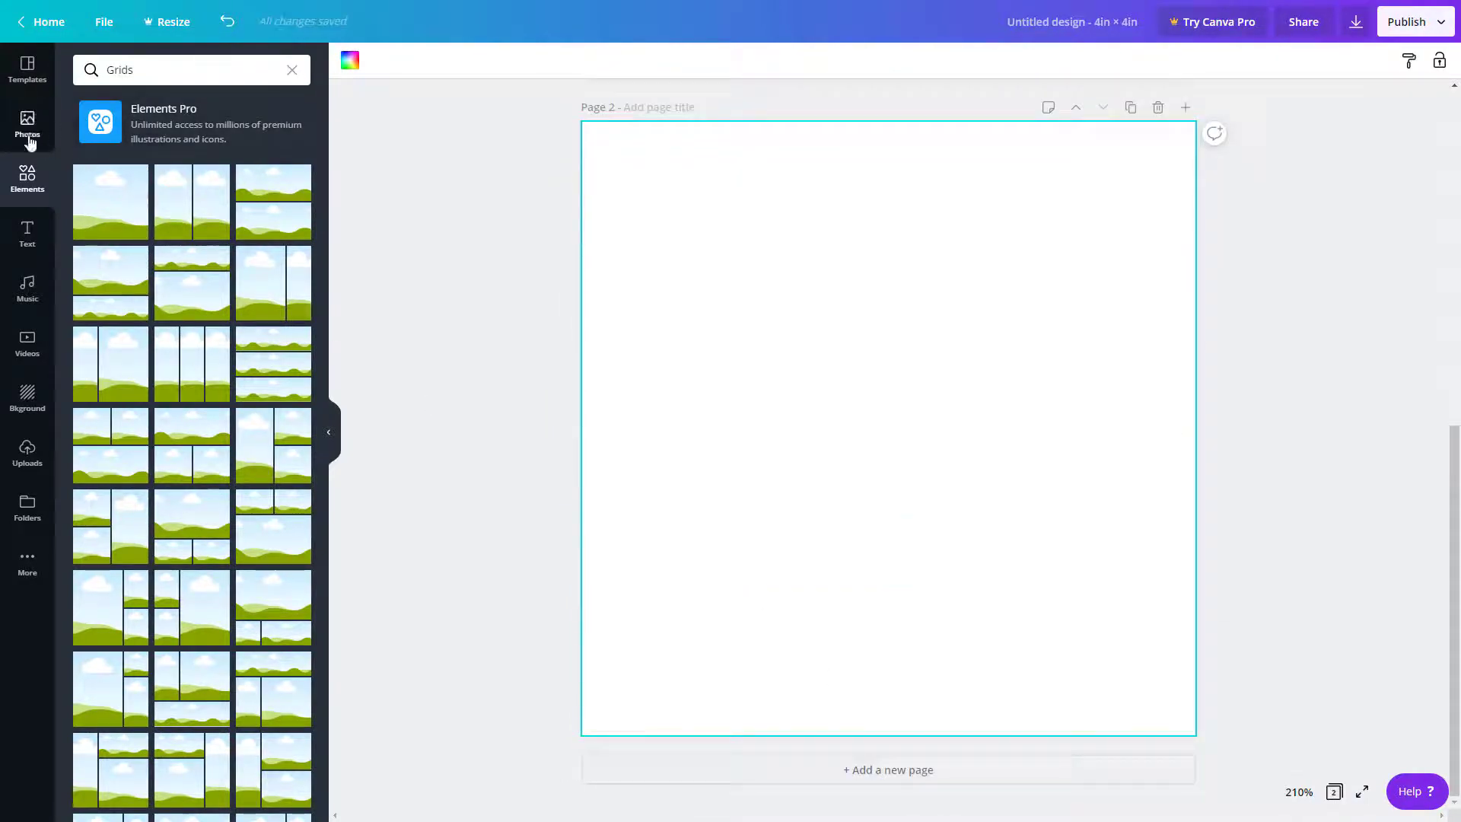
{"action": "scroll", "coordinate": [326, 419], "scroll_direction": "down", "scroll_amount": 3}
{"action": "left_click", "coordinate": [329, 430]}
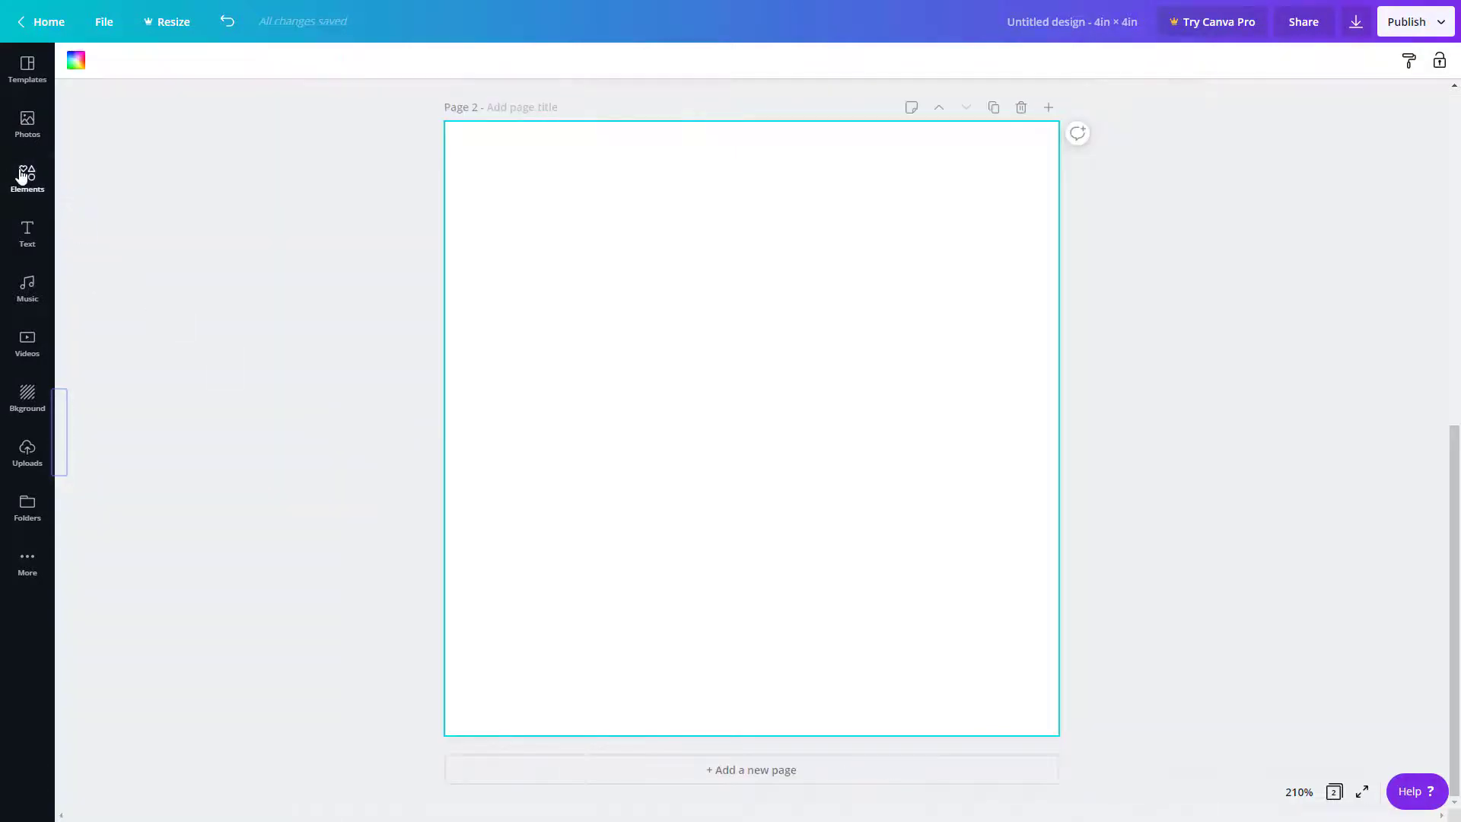
- Show all frames in Elements and add the computer monitor frame to page 2
{"action": "left_click", "coordinate": [26, 176]}
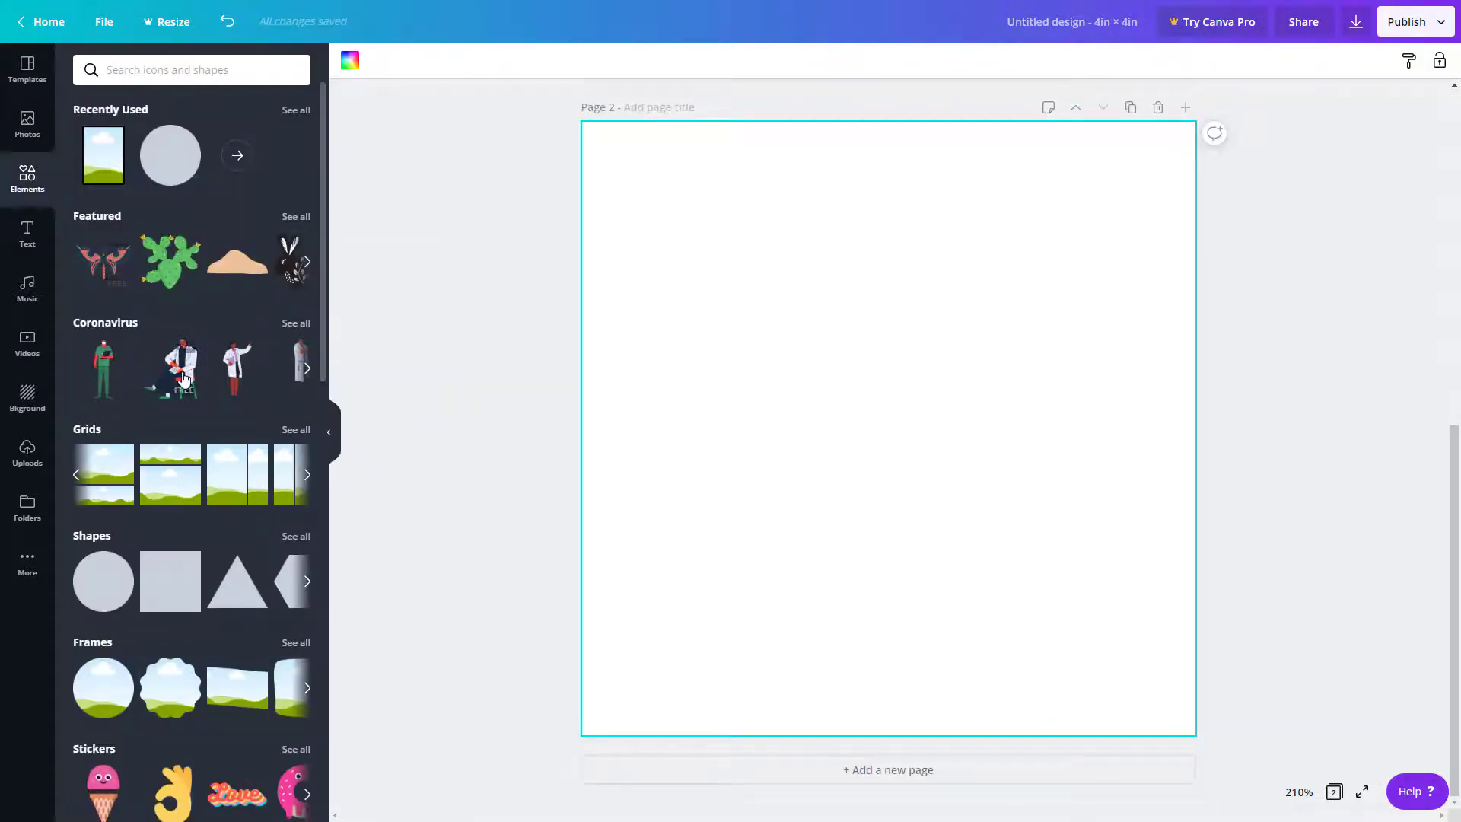
{"action": "scroll", "coordinate": [178, 486], "scroll_direction": "down", "scroll_amount": 2}
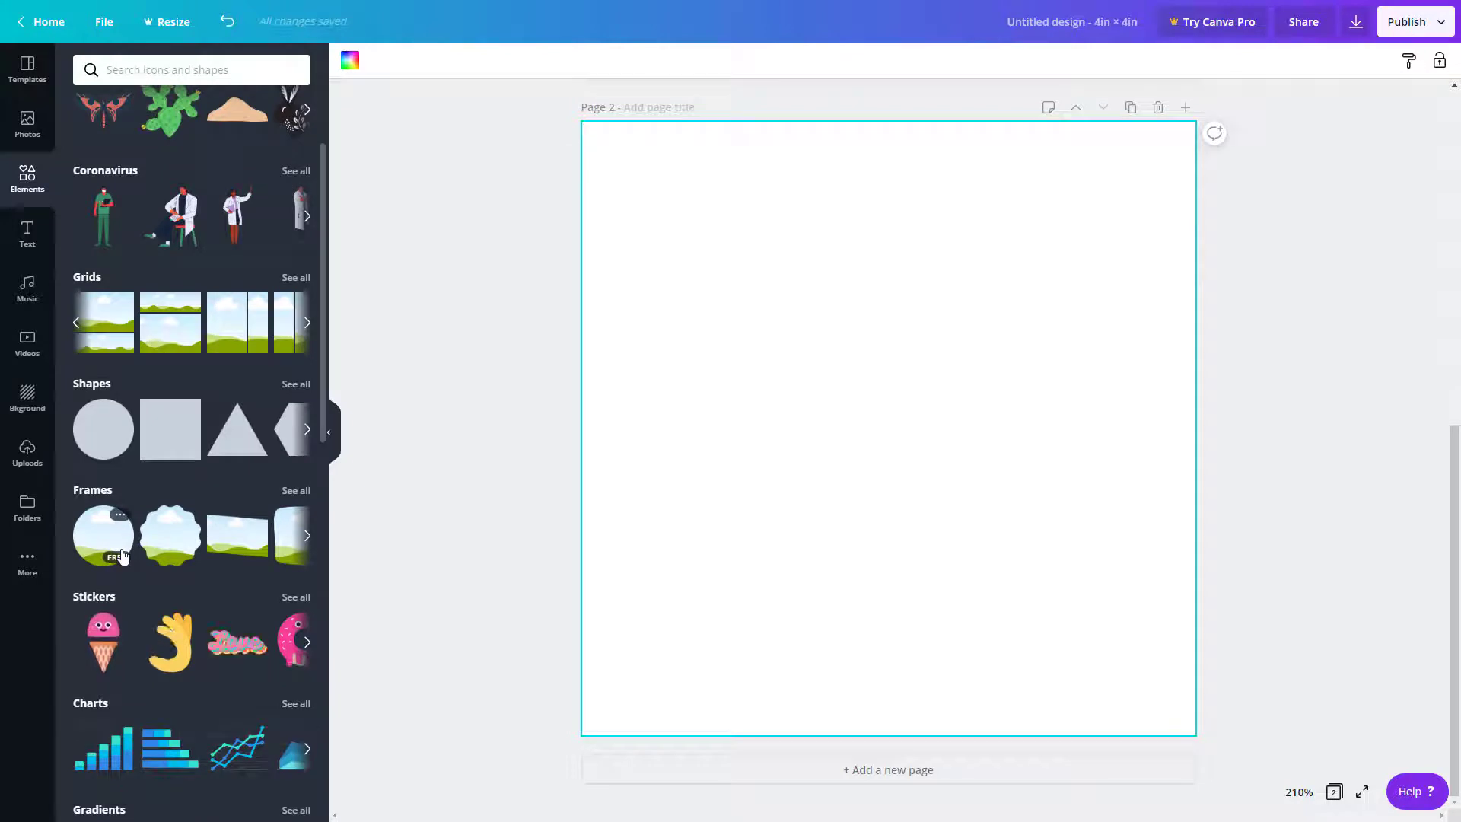
{"action": "left_click", "coordinate": [296, 490]}
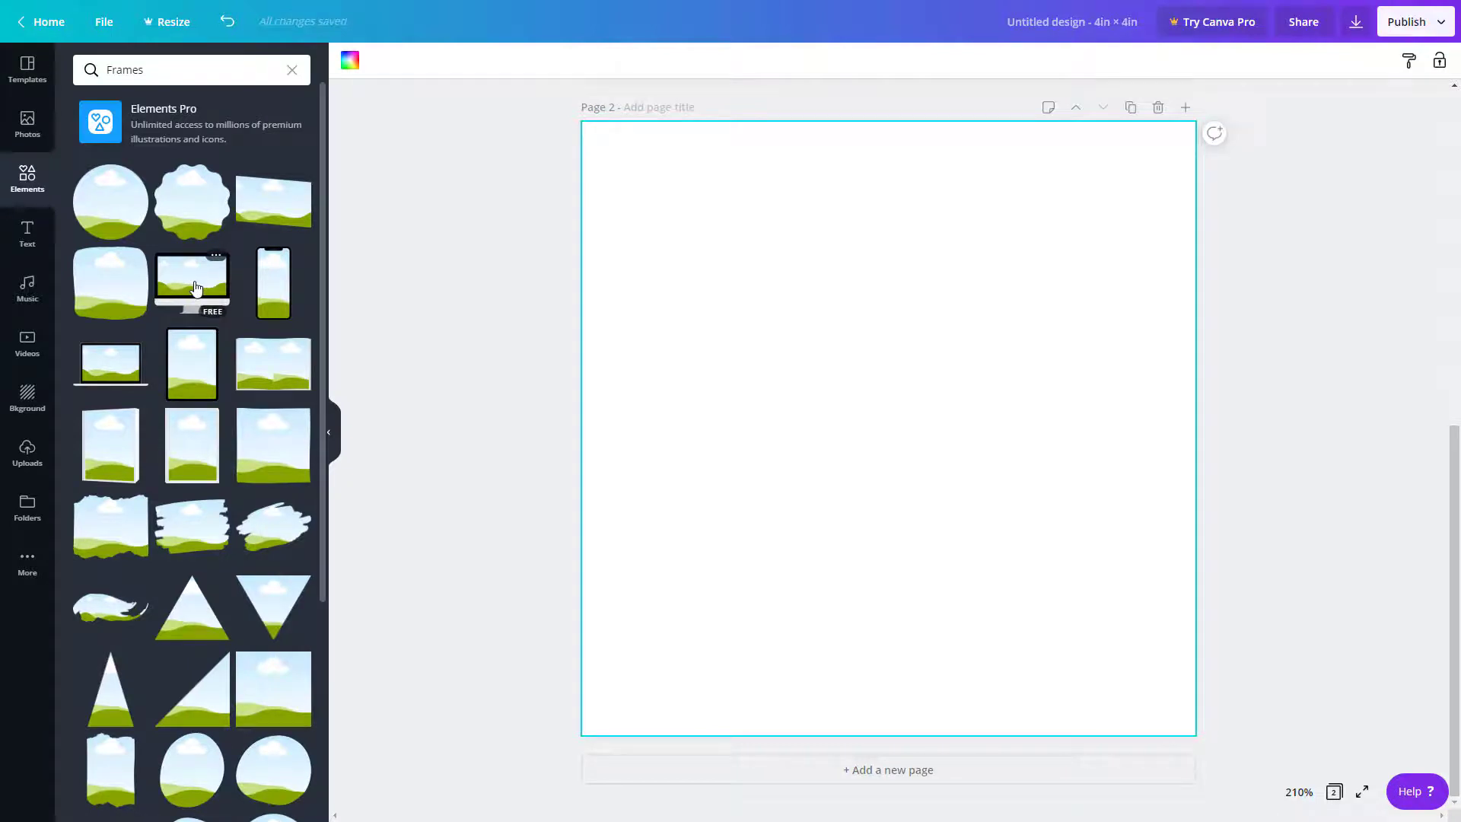
{"action": "left_click", "coordinate": [195, 287]}
- Enlarge the monitor frame, fill its screen with the cliff photo, and move it toward the lower right
{"action": "left_click_drag", "start_coordinate": [721, 293], "coordinate": [613, 208]}
{"action": "left_click_drag", "start_coordinate": [1057, 563], "coordinate": [1143, 648]}
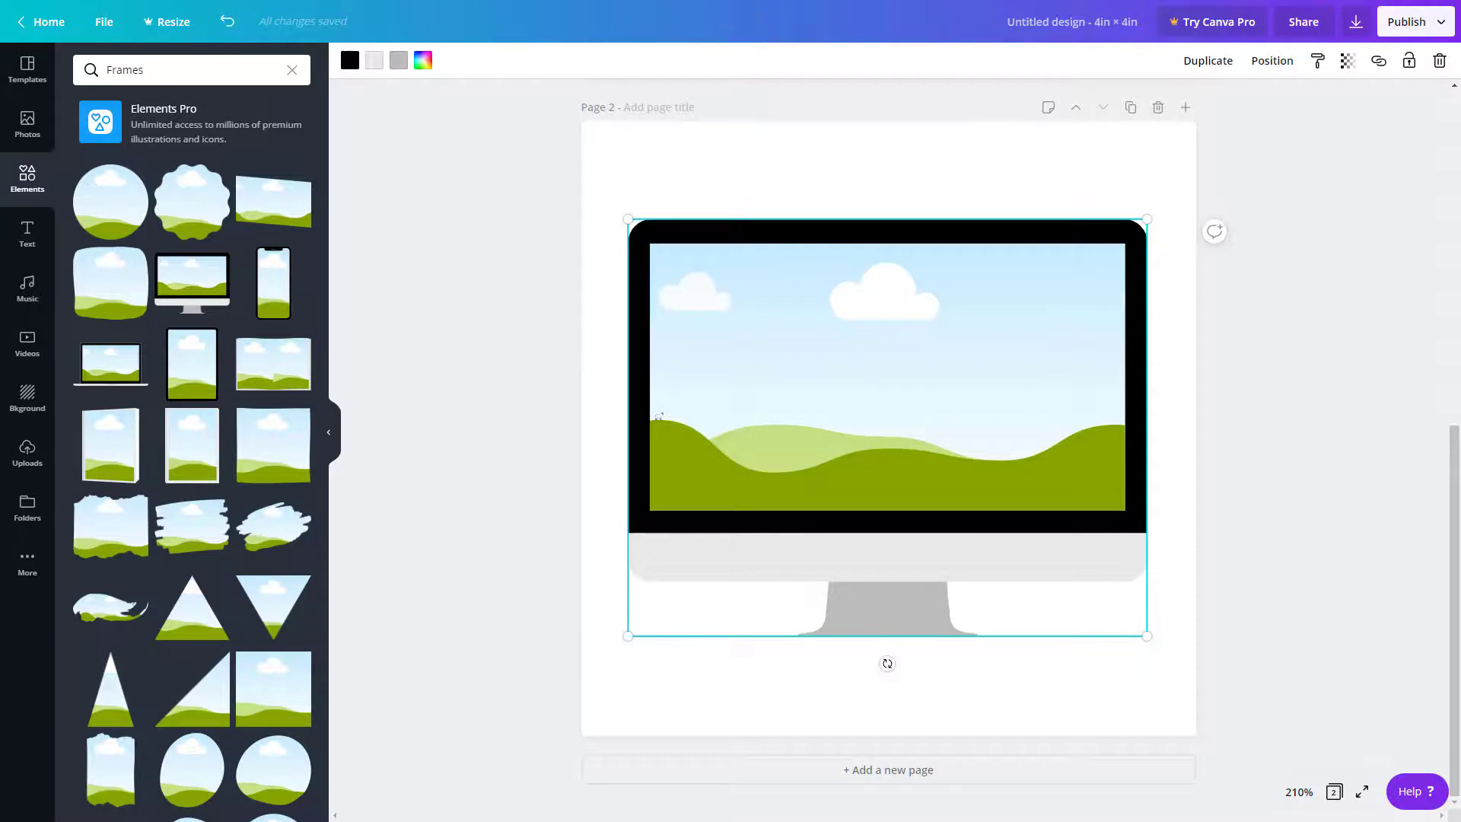
{"action": "left_click", "coordinate": [16, 139]}
{"action": "left_click_drag", "start_coordinate": [152, 205], "coordinate": [882, 390]}
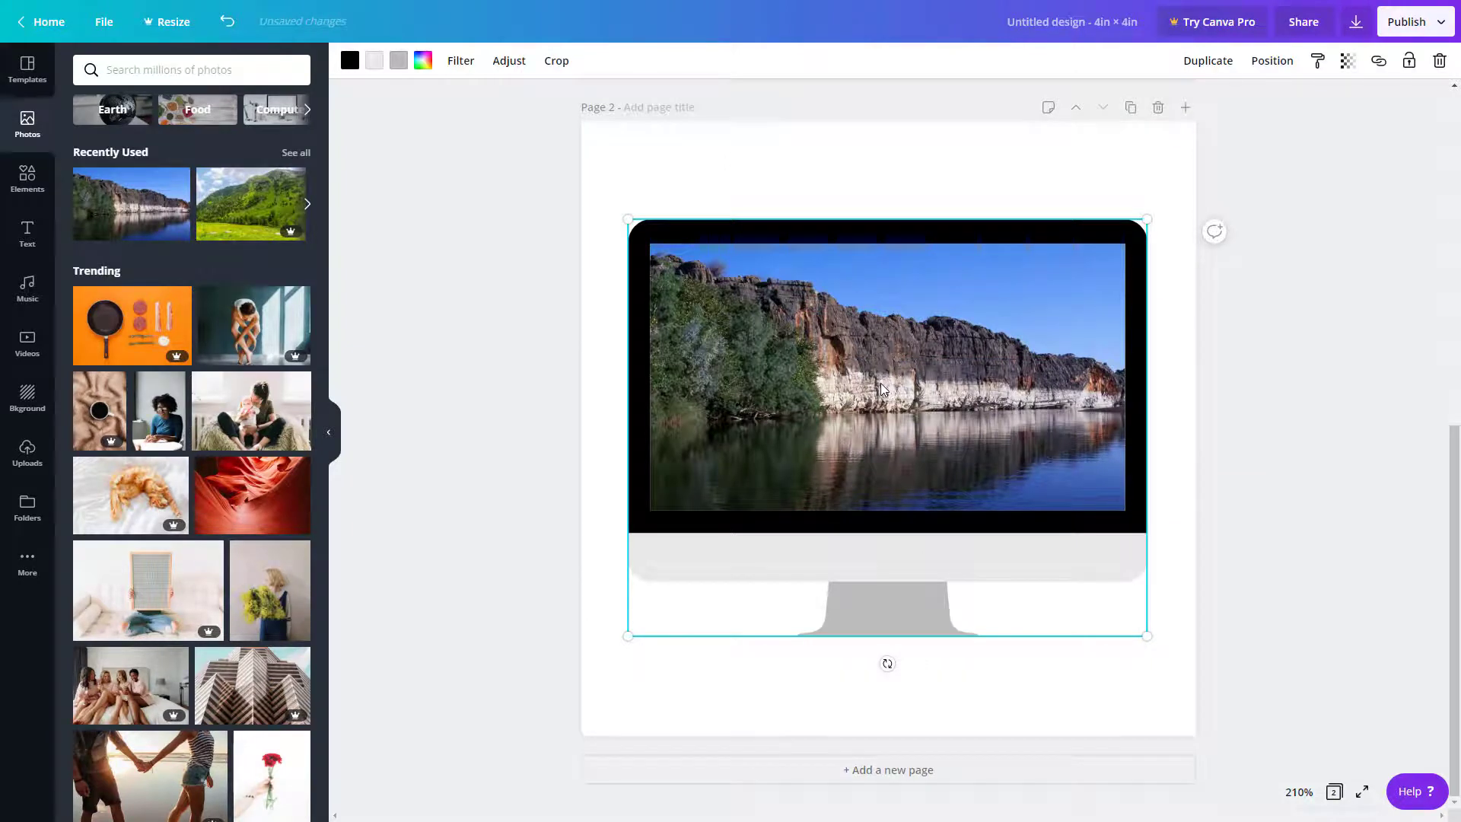
{"action": "left_click_drag", "start_coordinate": [742, 356], "coordinate": [942, 444]}
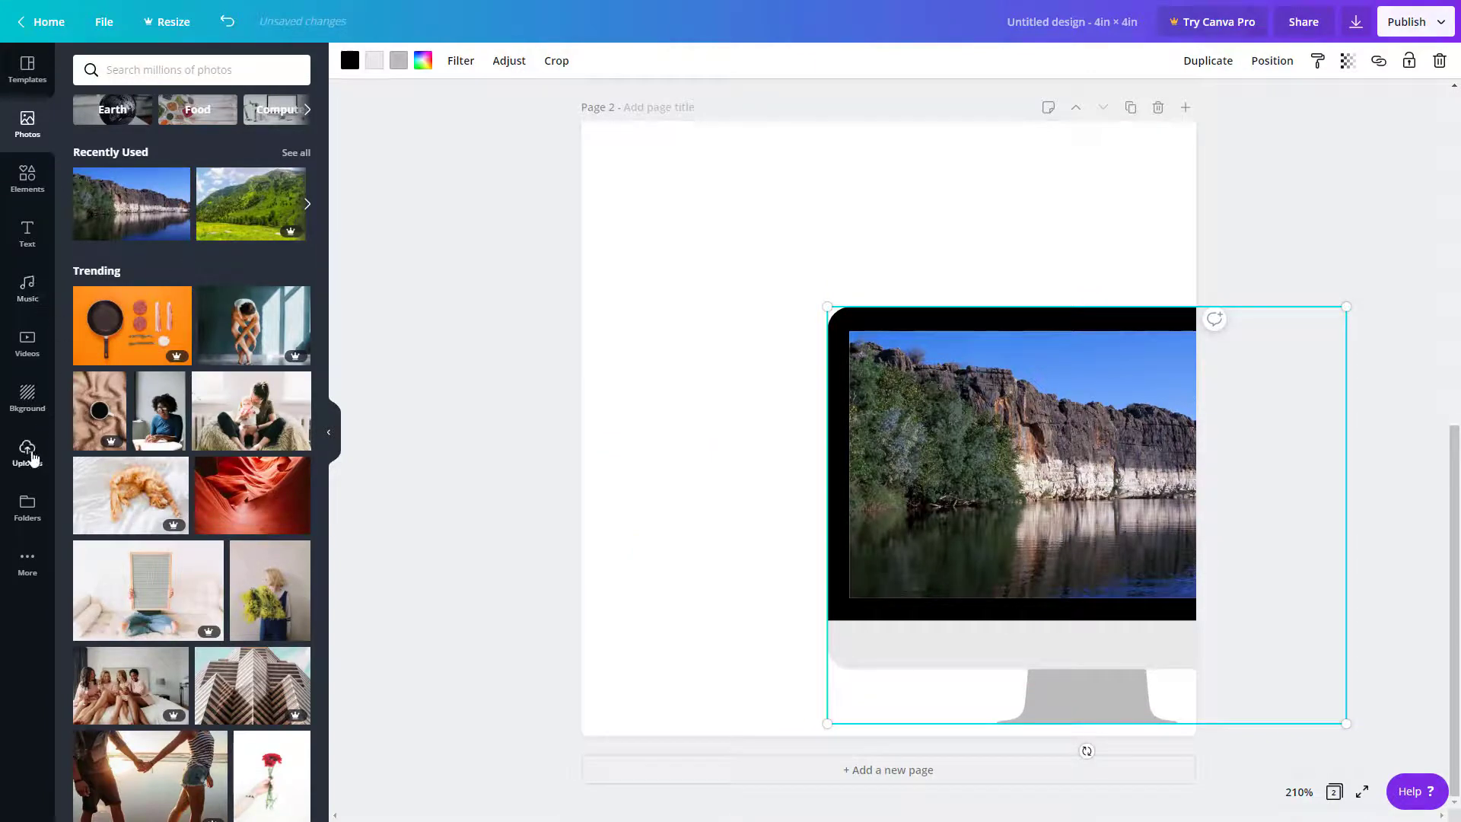
{"action": "left_click", "coordinate": [31, 183]}
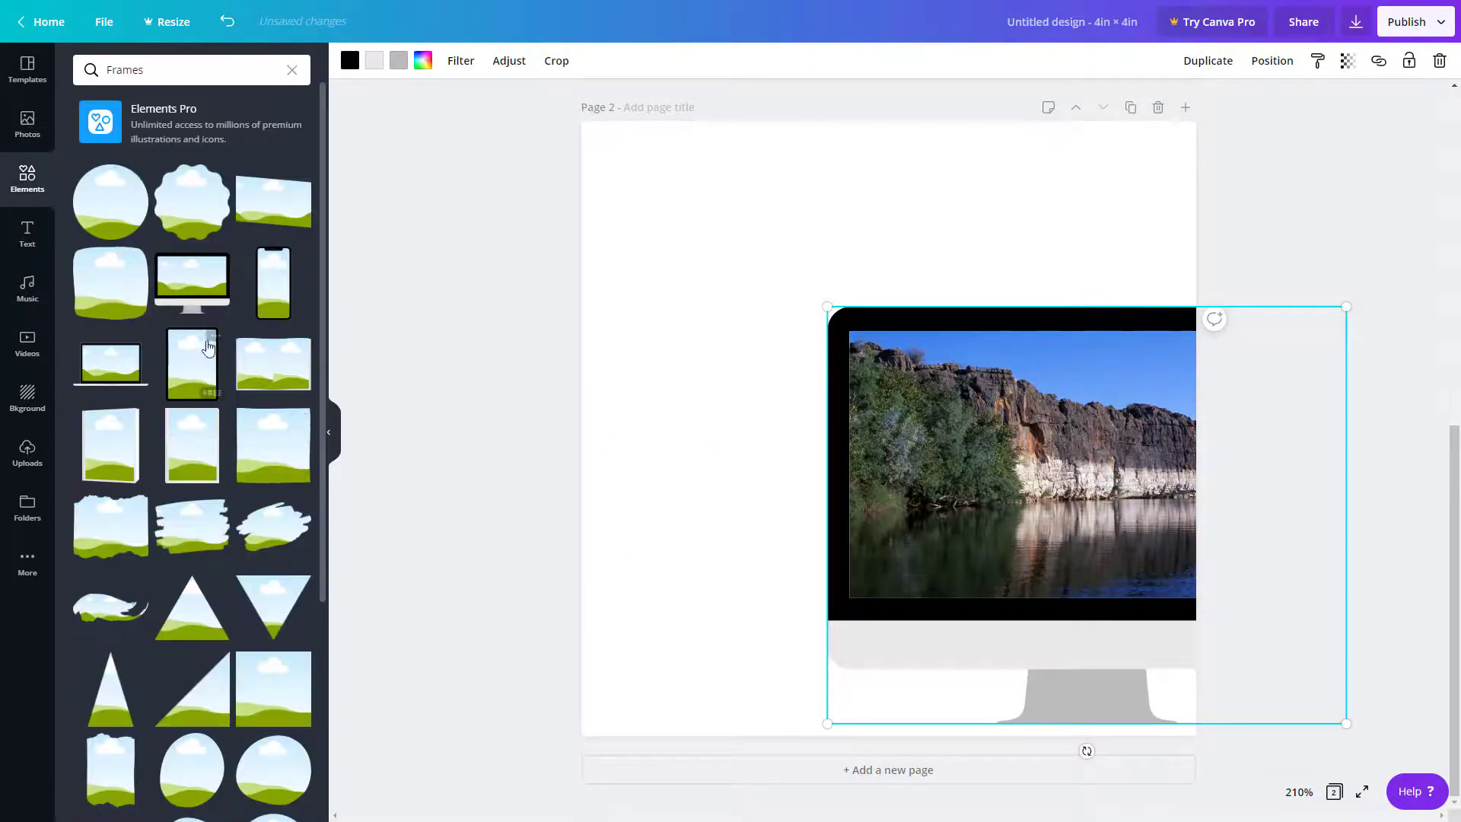
- Add a brush-stroke frame at the top of page 2 and fill it with the mother-and-baby photo
{"action": "mouse_move", "coordinate": [100, 602]}
{"action": "left_mouse_down"}
{"action": "mouse_move", "coordinate": [558, 431]}
{"action": "mouse_move", "coordinate": [682, 304]}
{"action": "mouse_move", "coordinate": [675, 339]}
{"action": "mouse_move", "coordinate": [729, 235]}
{"action": "mouse_move", "coordinate": [691, 164]}
{"action": "left_mouse_up"}
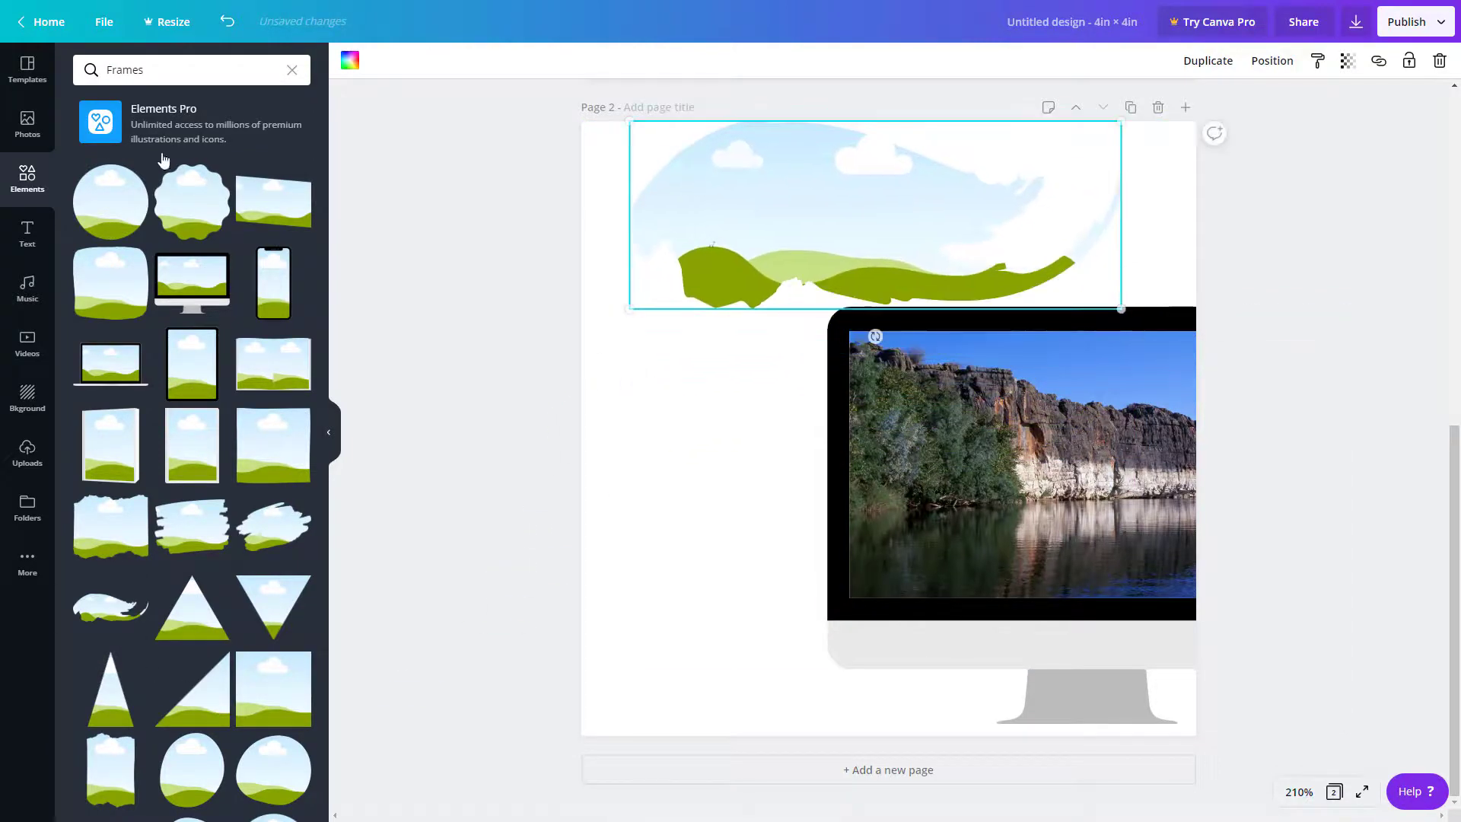
{"action": "left_click", "coordinate": [27, 122]}
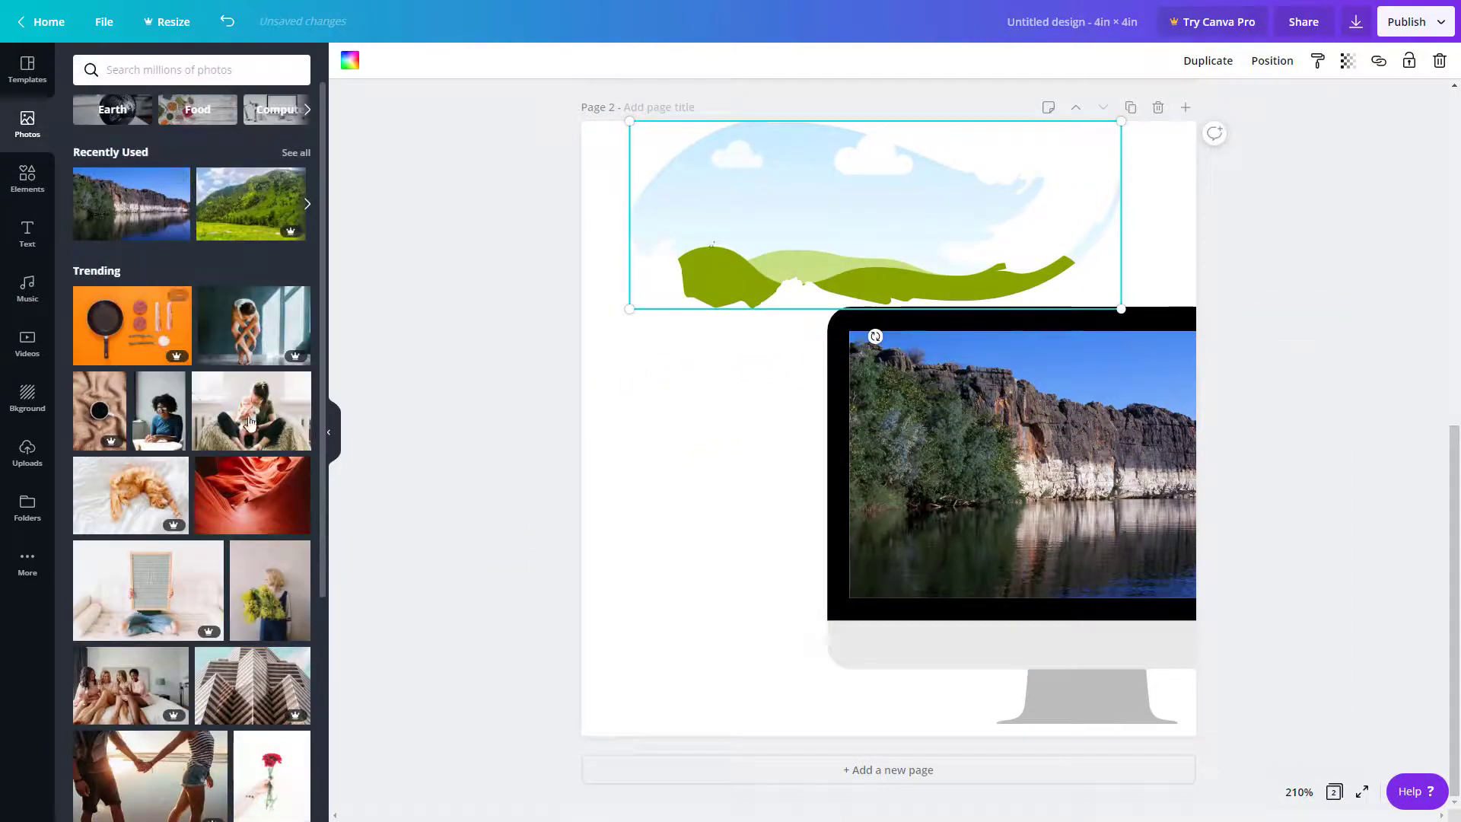
{"action": "left_click_drag", "start_coordinate": [852, 231], "coordinate": [852, 231]}
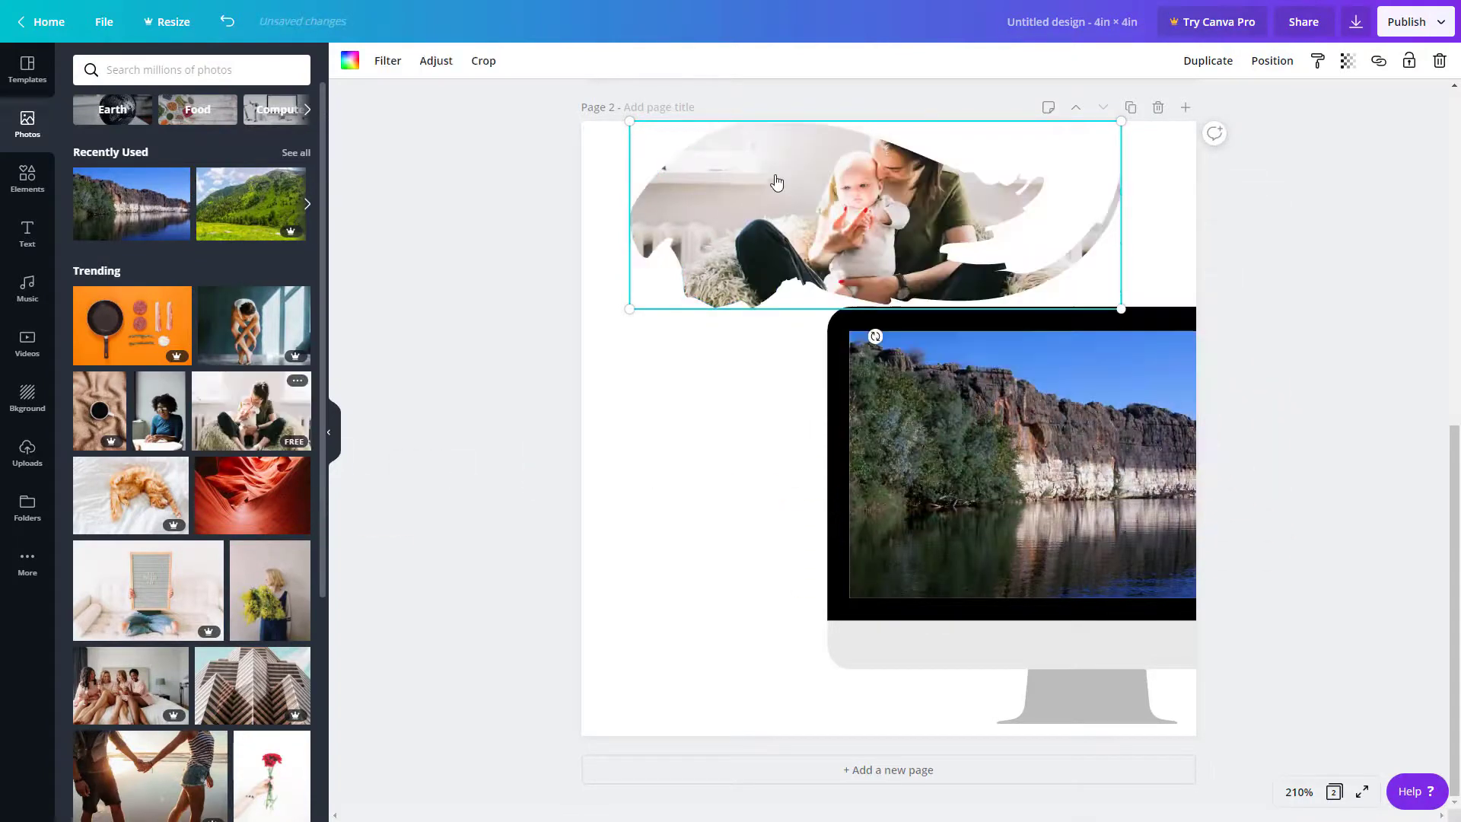
- Move the monitor and brush frames together, and shift the photo down inside the brush shape
{"action": "left_click_drag", "start_coordinate": [878, 440], "coordinate": [844, 476]}
{"action": "left_click_drag", "start_coordinate": [887, 185], "coordinate": [900, 239]}
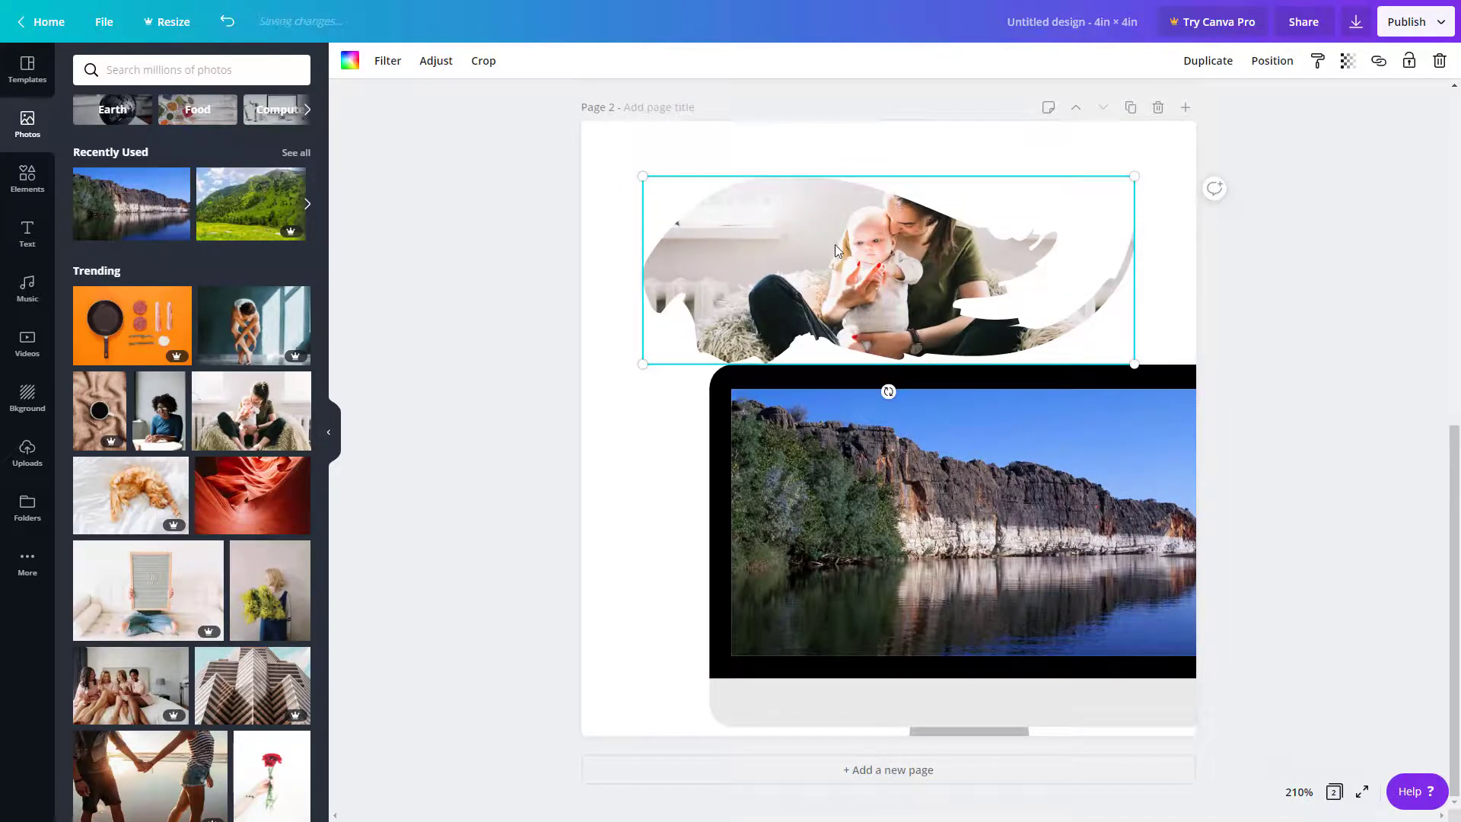
{"action": "double_click", "coordinate": [839, 251]}
{"action": "left_click_drag", "start_coordinate": [906, 187], "coordinate": [918, 248]}
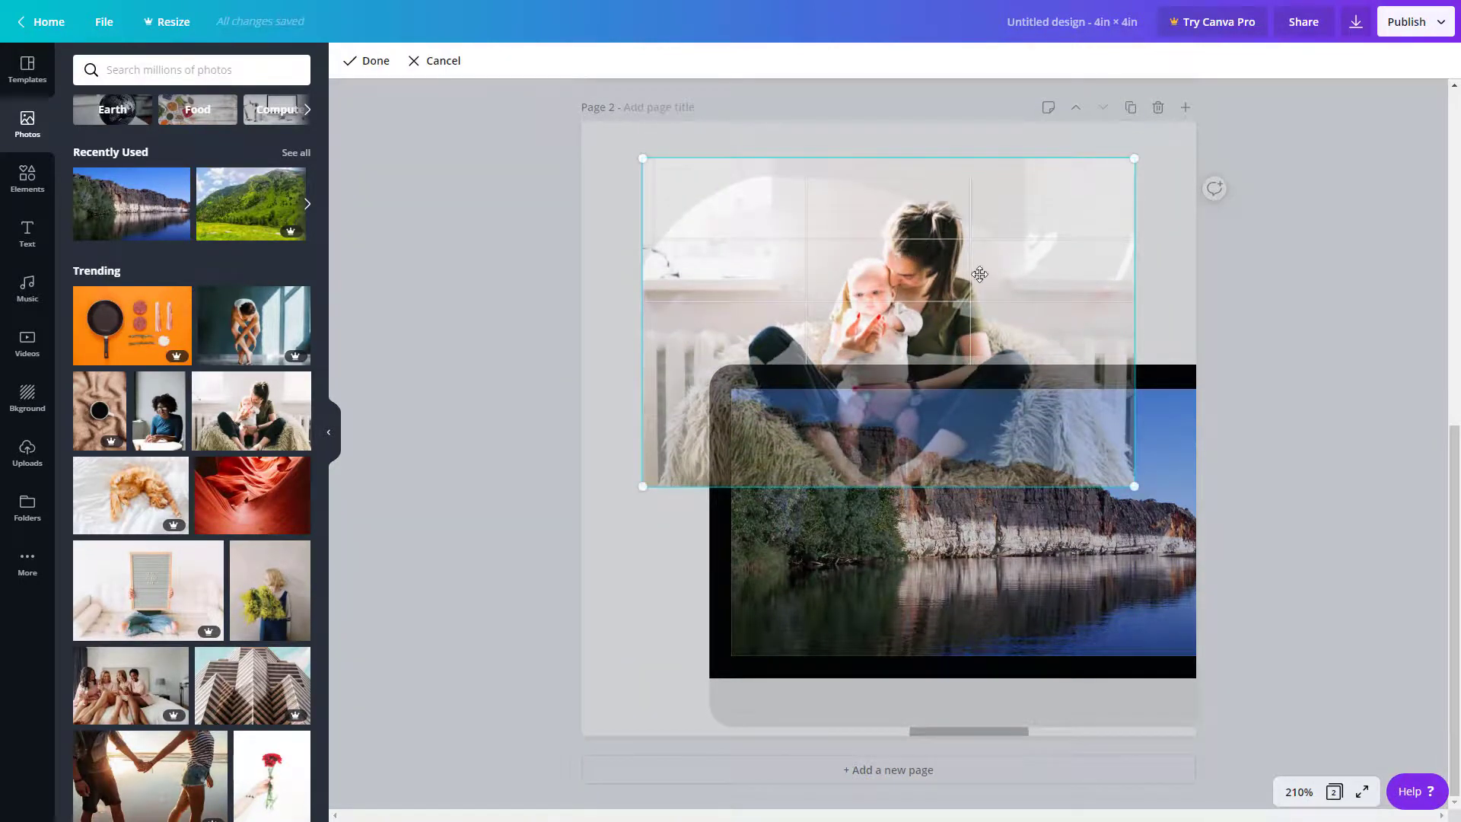
{"action": "left_click", "coordinate": [1250, 248]}
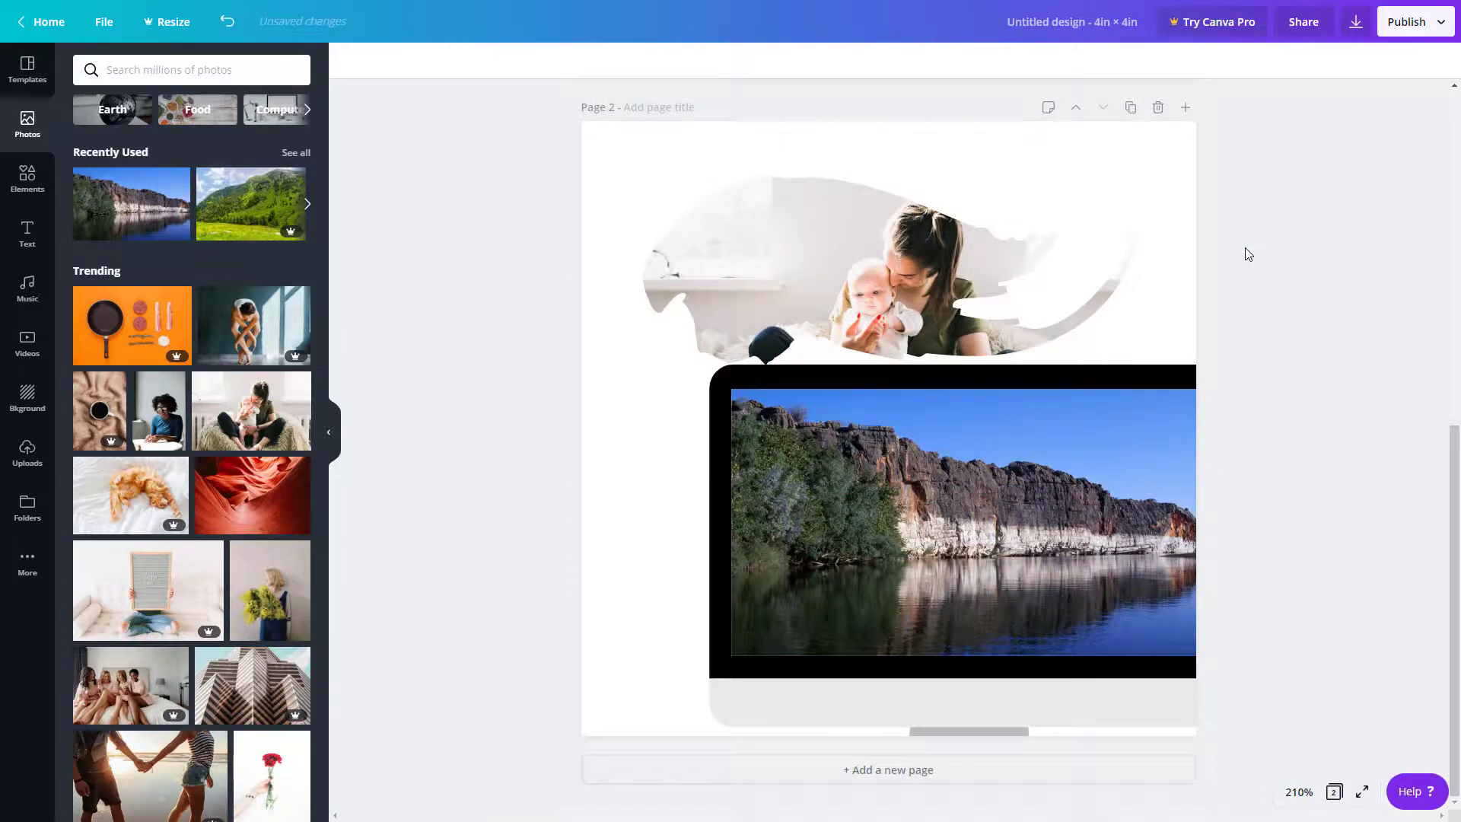